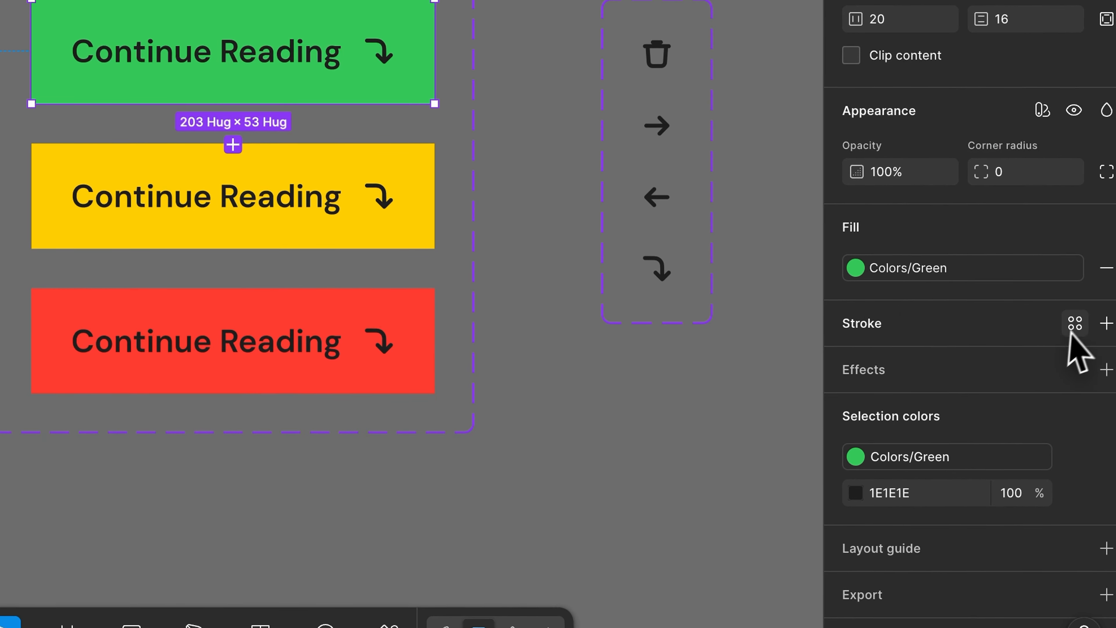
Step: Give the green Continue Reading variant a white (fff) stroke with weight 2 and remove its green fill
click(1106, 324)
click(944, 362)
text(fff)
key(Return)
click(984, 414)
text(2)
key(Return)
click(1069, 269)
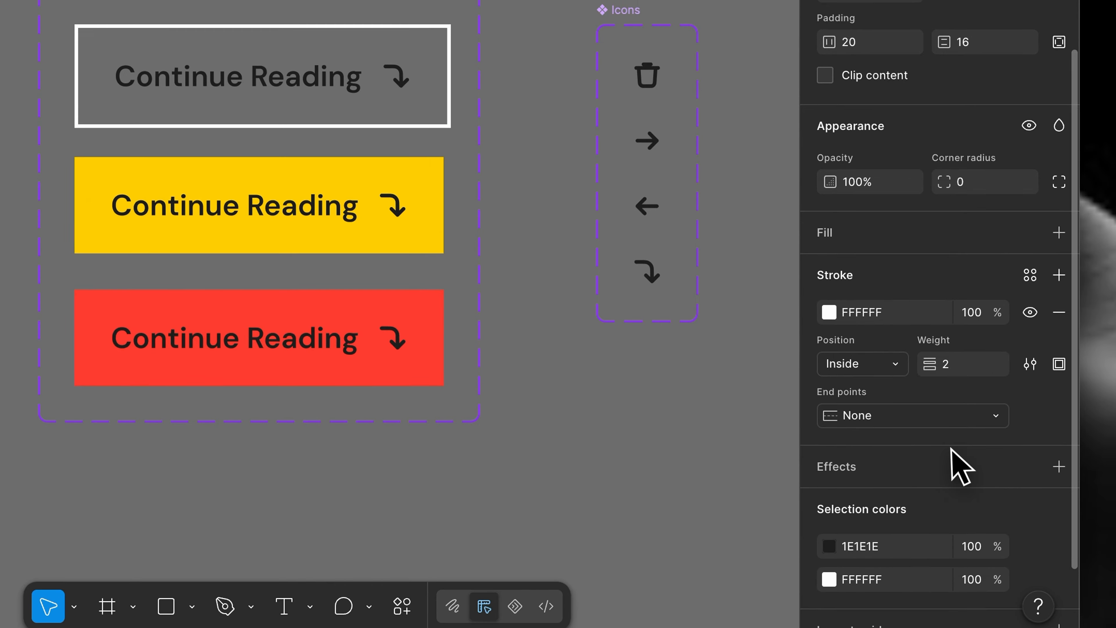
Step: Set the outlined variant's dark text and icon colour to white (FF)
scroll(973, 469, down, 2)
click(912, 471)
text(FF)
key(Escape)
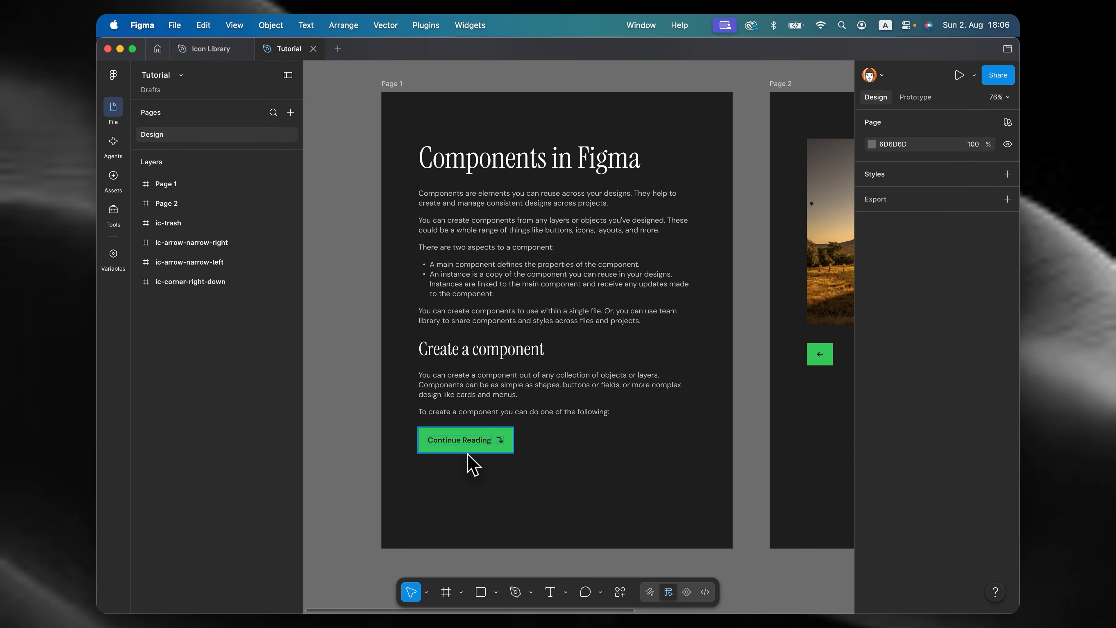
Step: Try an outlined style on Page 1's Continue Reading button: add a white FFFFFF stroke and hide its green fill
scroll(473, 463, up, 5)
click(520, 446)
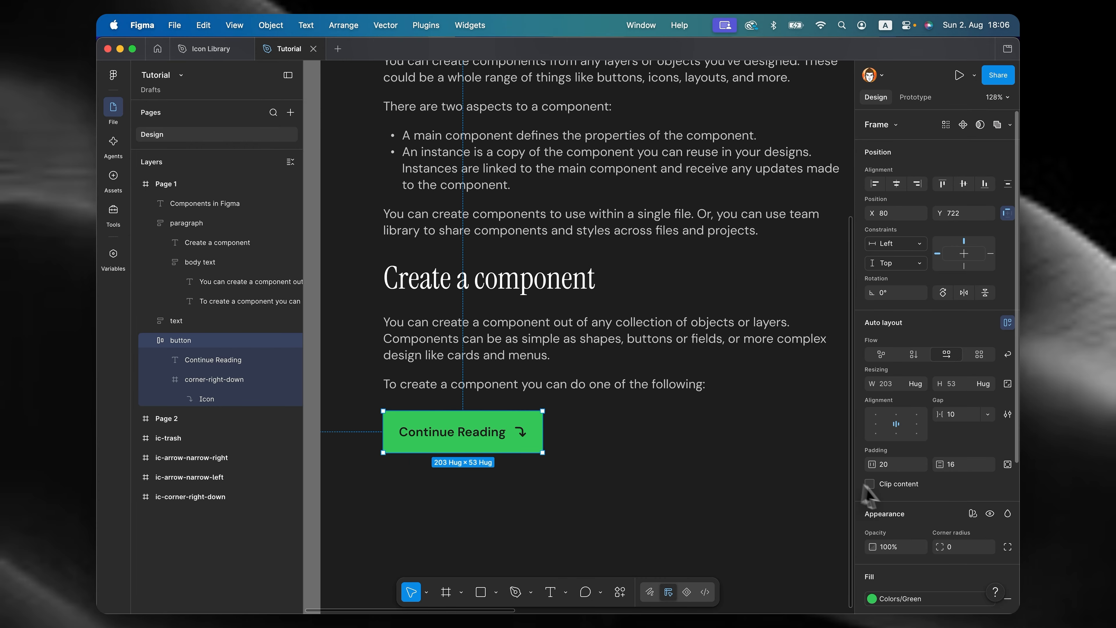
scroll(867, 491, down, 5)
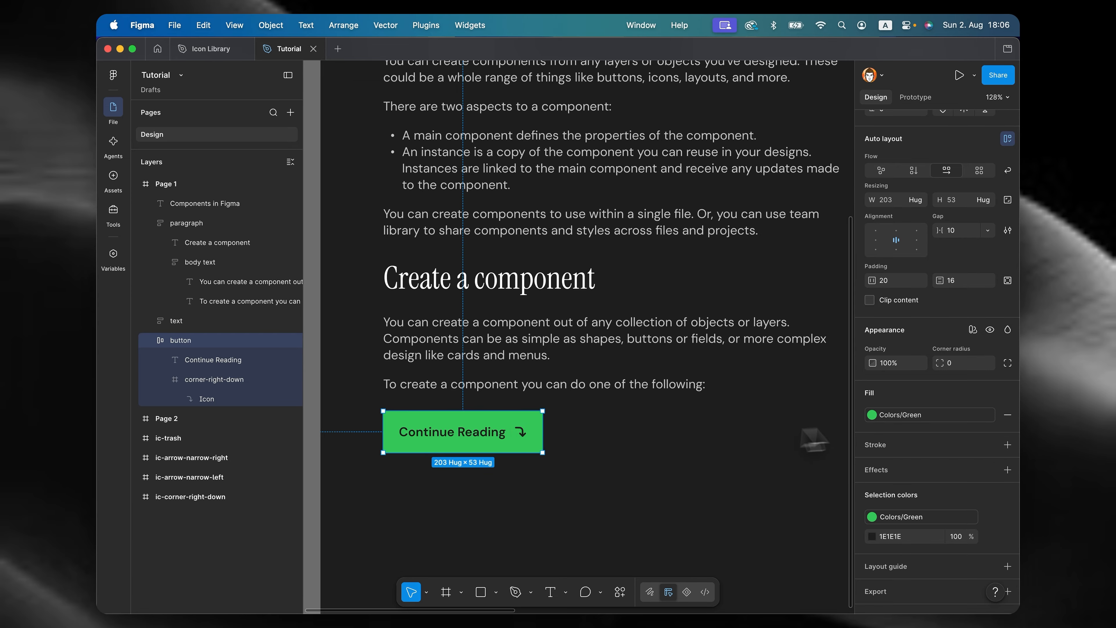
click(1007, 444)
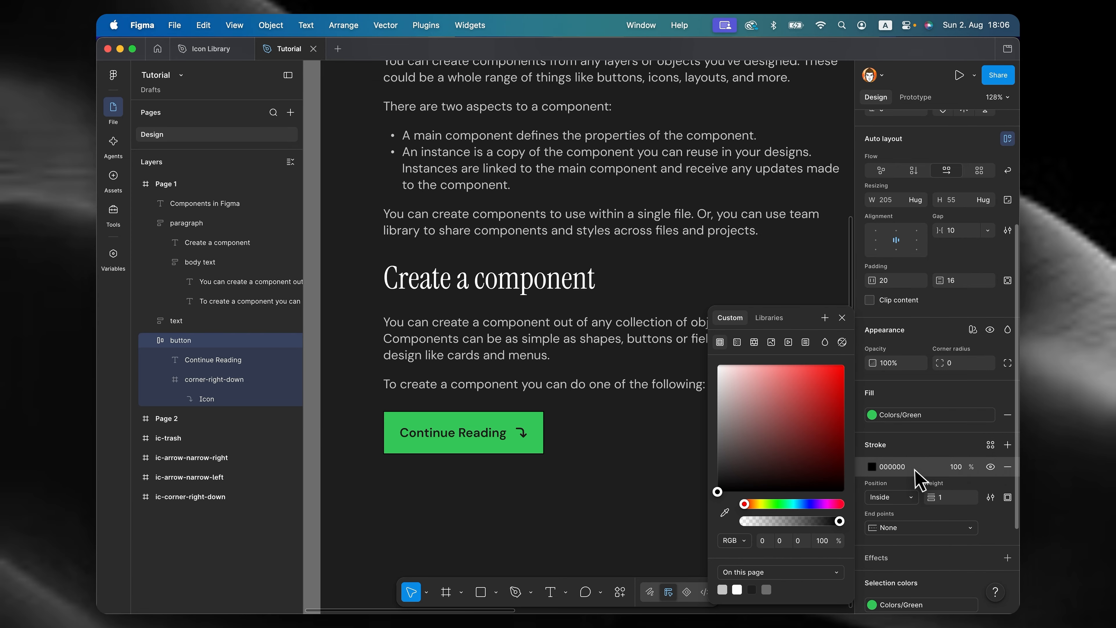
drag(810, 443, 717, 364)
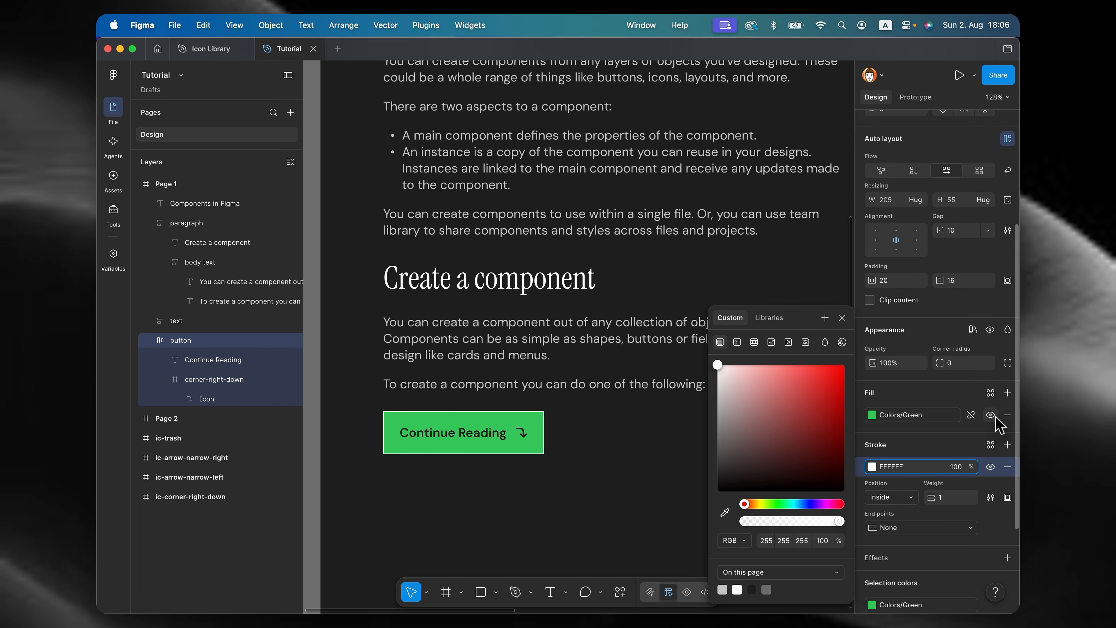
click(990, 414)
click(641, 481)
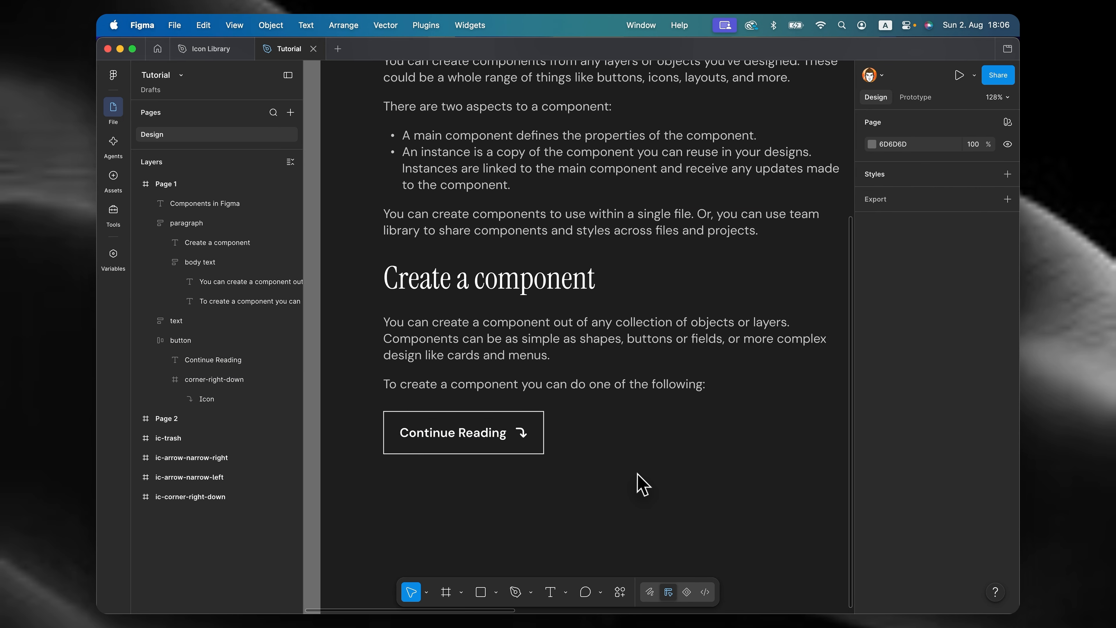
Step: Undo the outline styling on Page 1's Continue Reading button and deselect it
scroll(443, 467, down, 5)
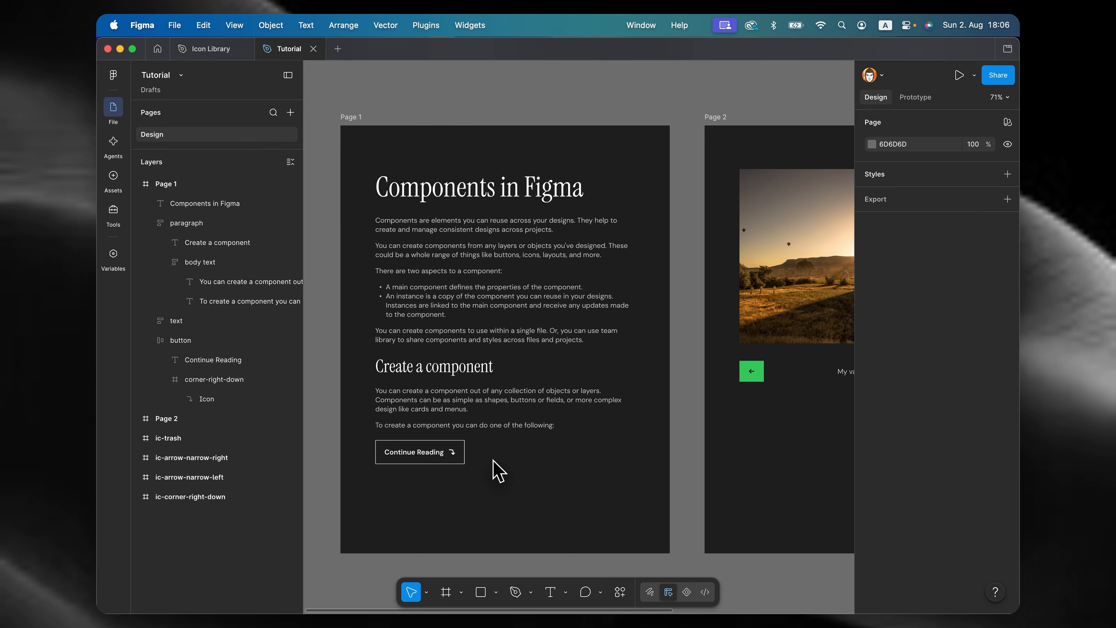
key(ctrl+z)
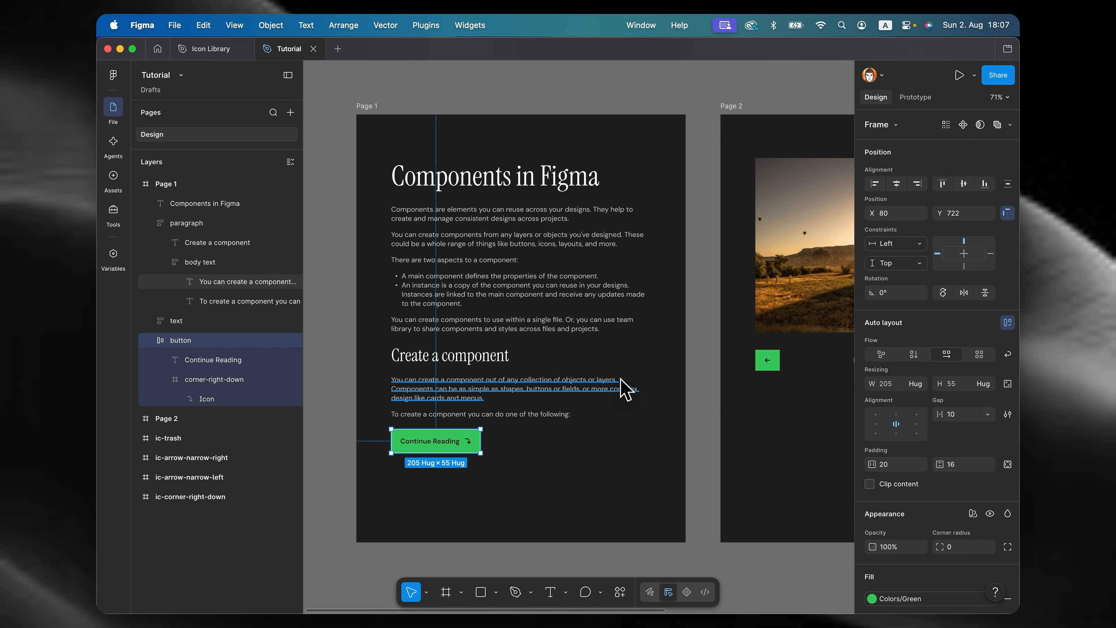
click(702, 419)
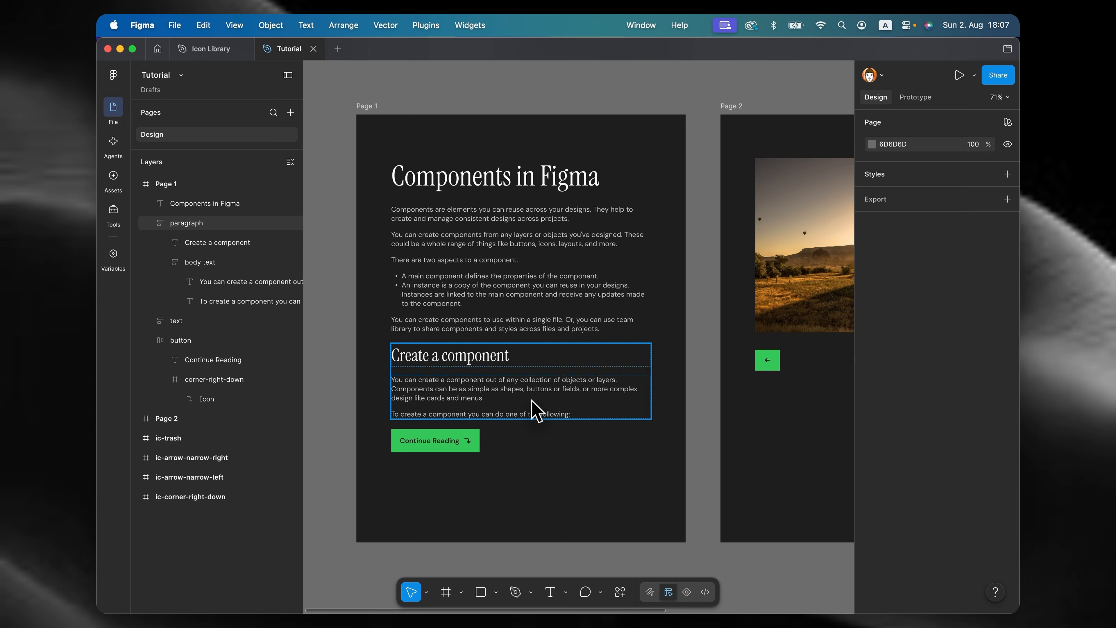
Step: Copy the Continue Reading button from Page 1 and add a new page named Components
scroll(448, 488, up, 5)
click(444, 435)
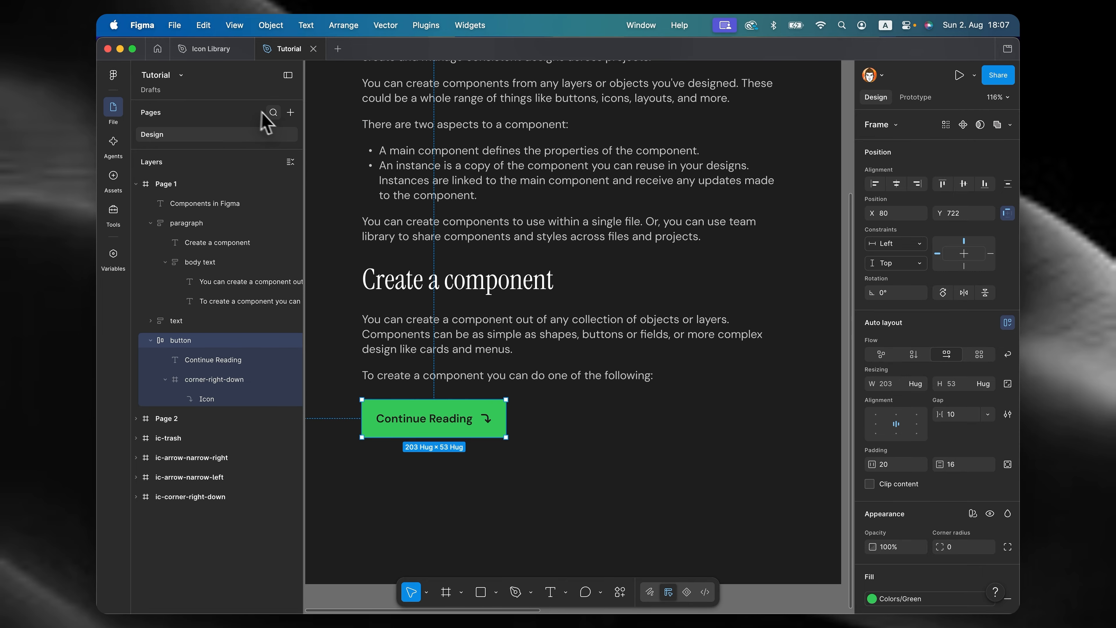
click(290, 112)
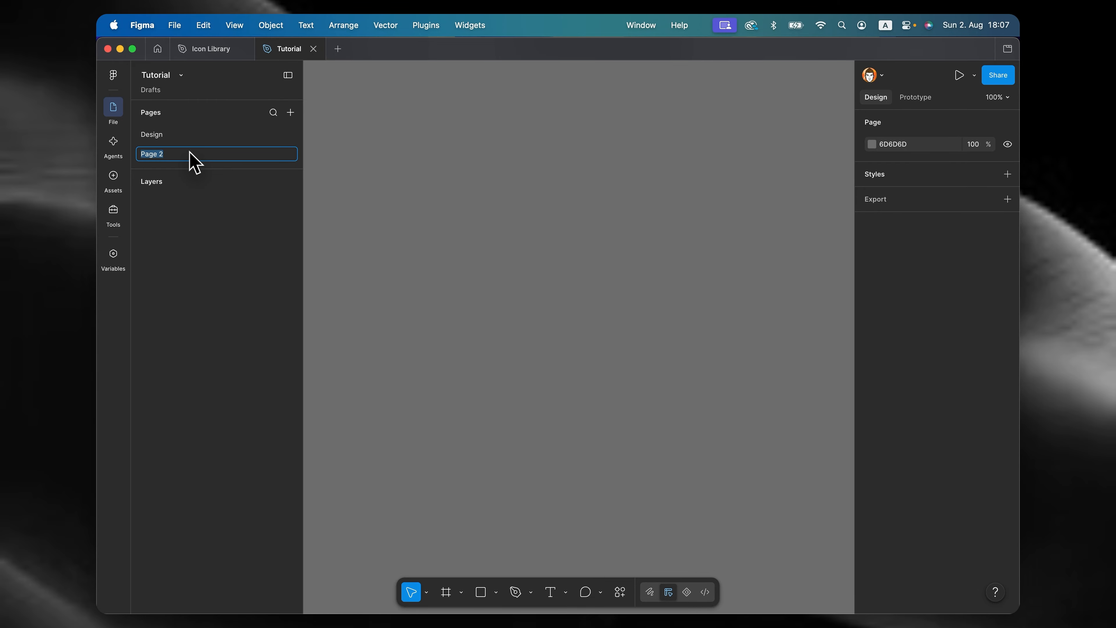
text(Components)
key(Return)
Step: Paste the button onto the Components page and convert it into a component
key(super+v)
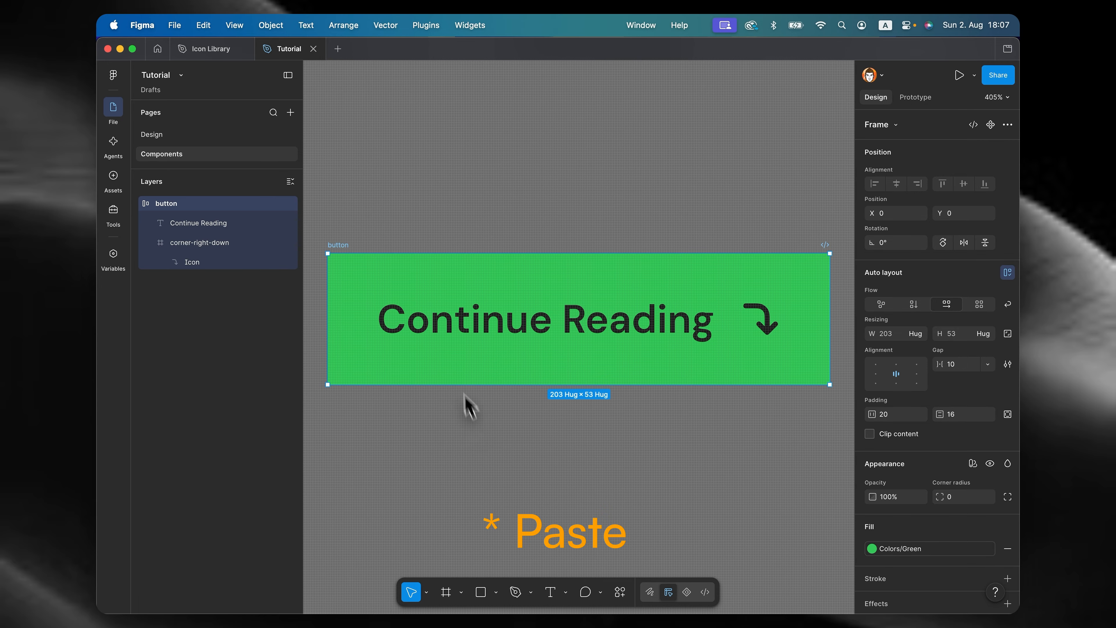
scroll(484, 222, down, 5)
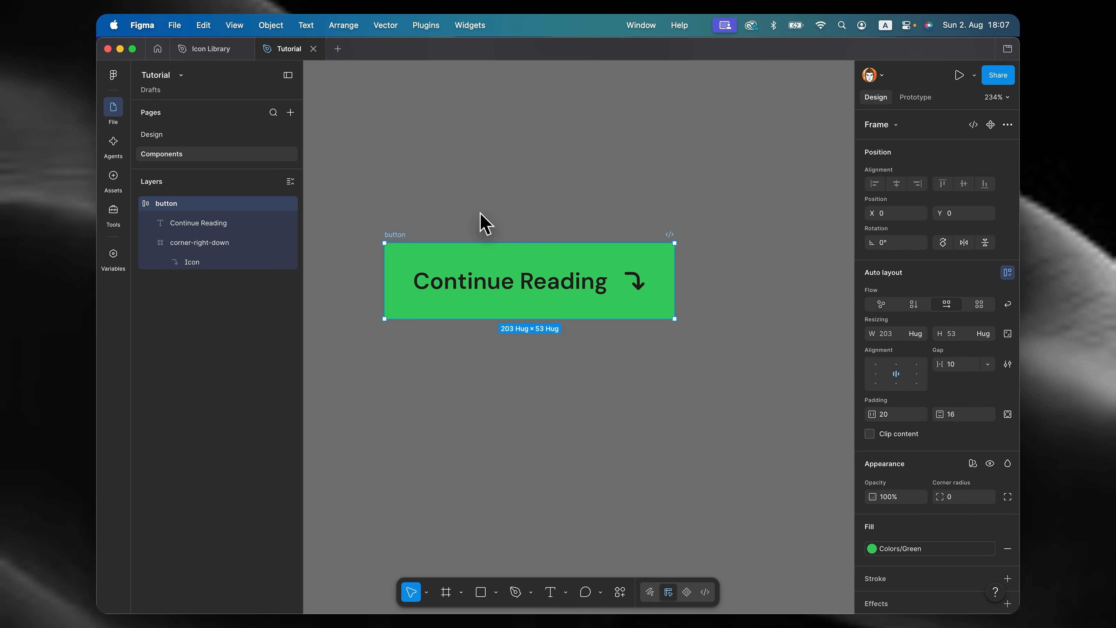
key(super+alt+k)
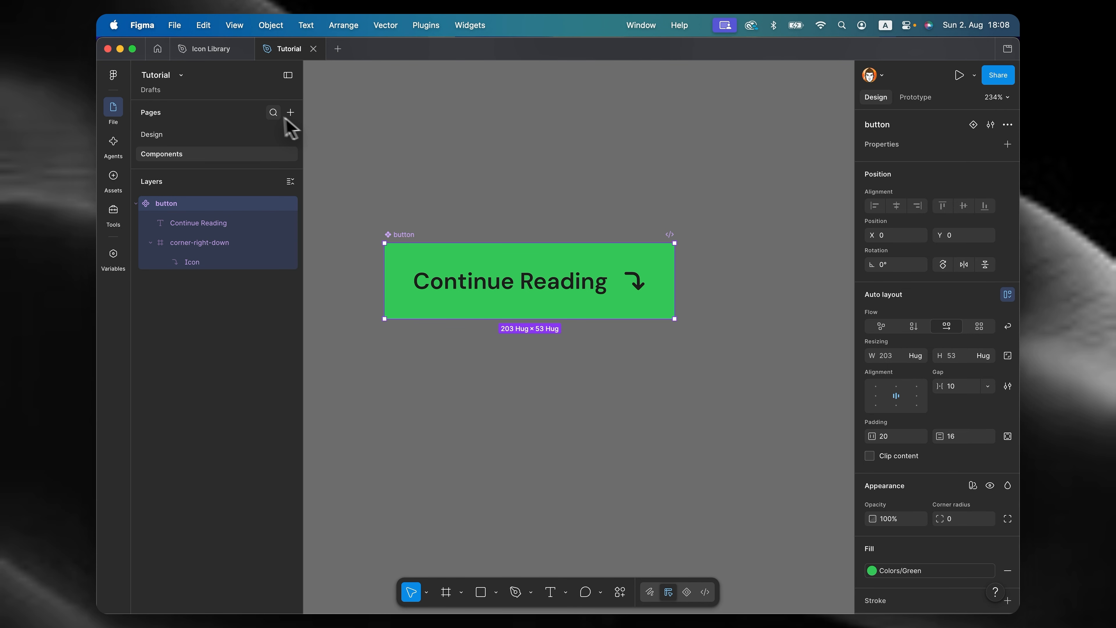
Step: Replace the original Continue Reading button on the Design page with an instance of the button component
click(244, 135)
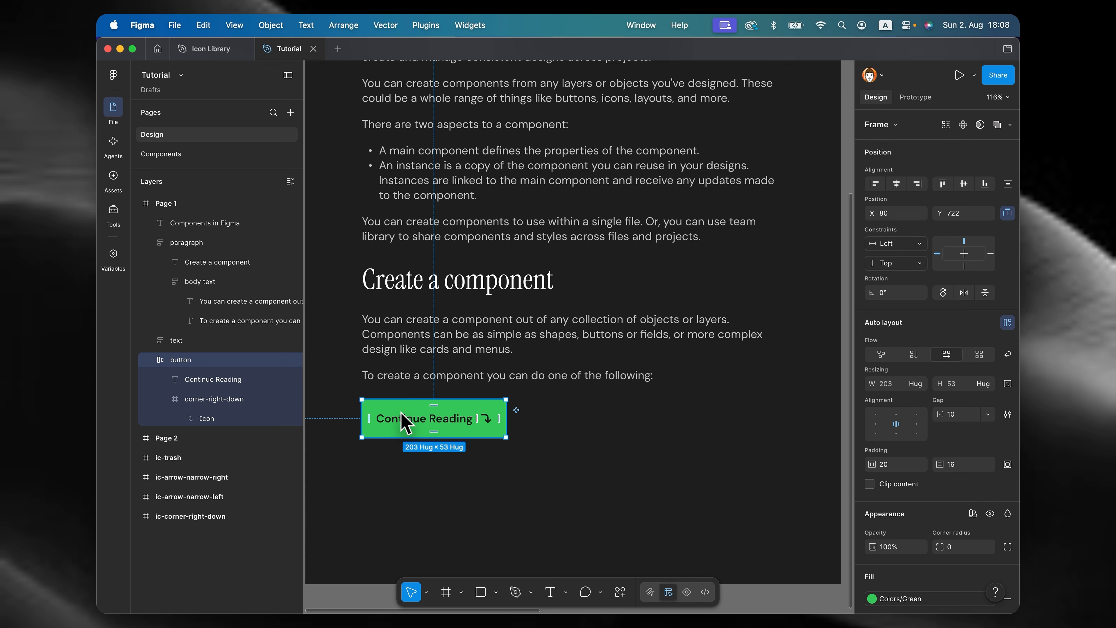
key(super+shift+r)
key(ctrl+shift+r)
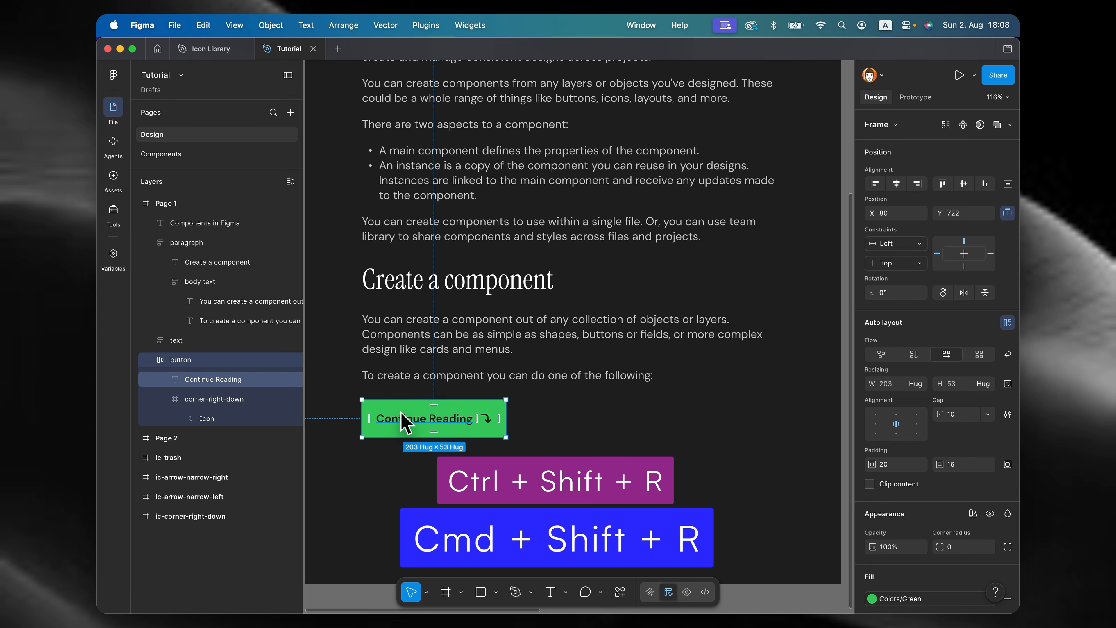
Step: Change the main button component's fill to Colors/Blue and return to the Design page to check its instance
click(202, 153)
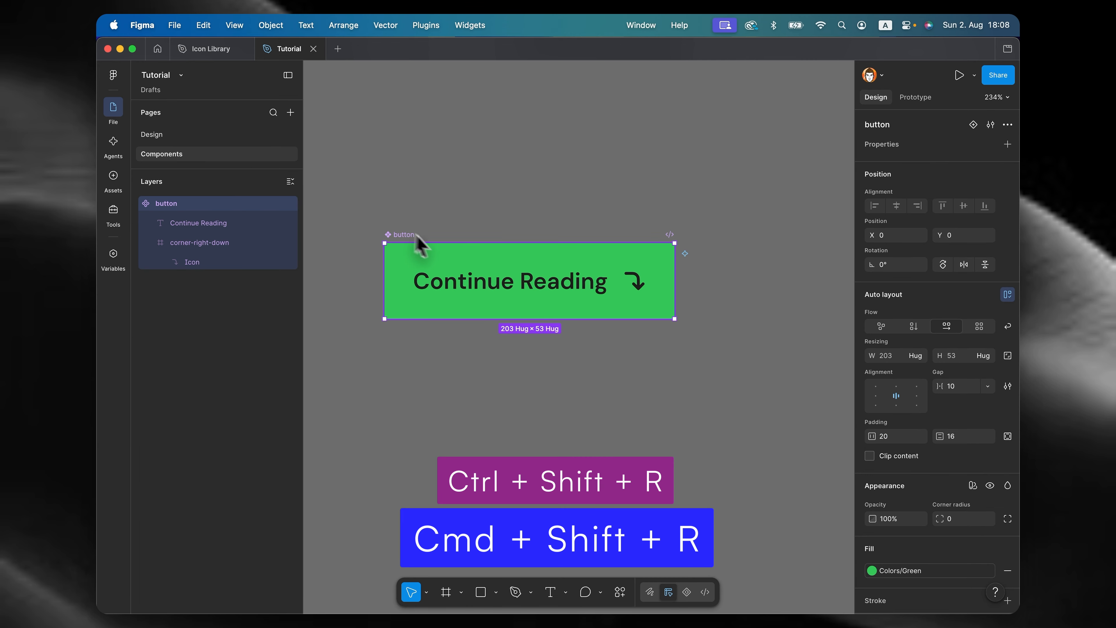
click(911, 572)
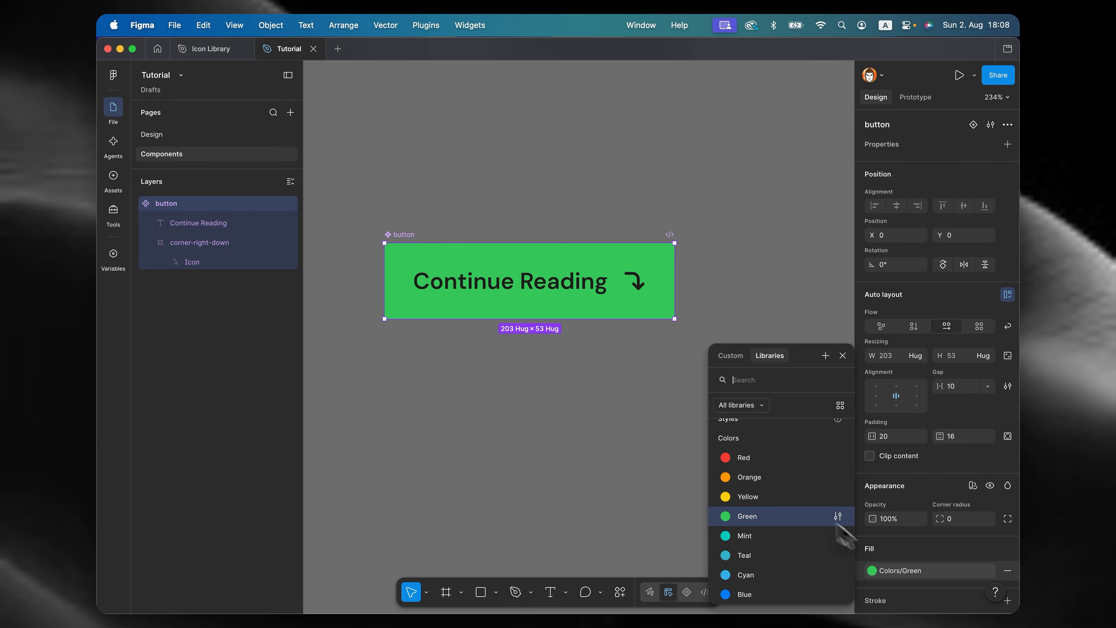
click(743, 594)
click(152, 134)
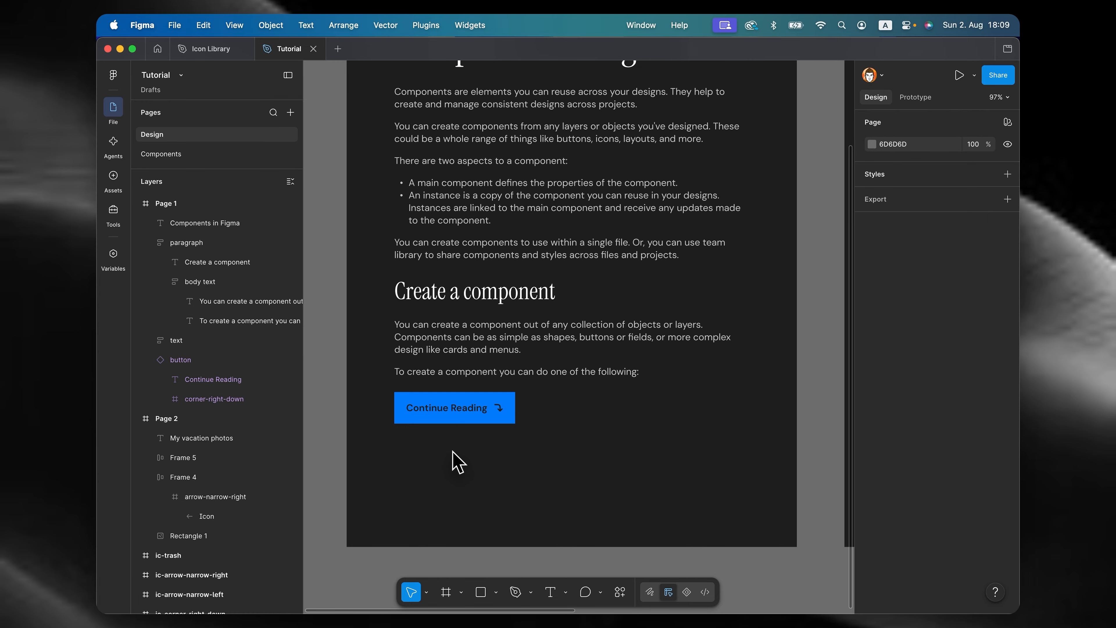
Step: Replace both green arrow buttons under the Page 2 photo with instances of the main button component
scroll(457, 470, right, 10)
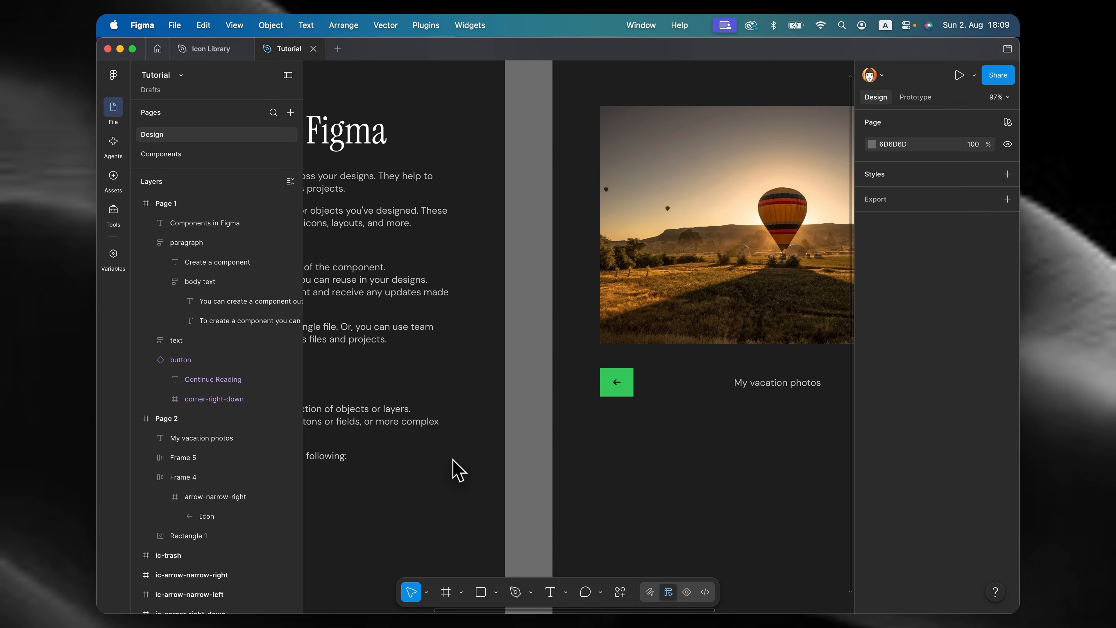
click(221, 154)
click(409, 316)
key(super+c)
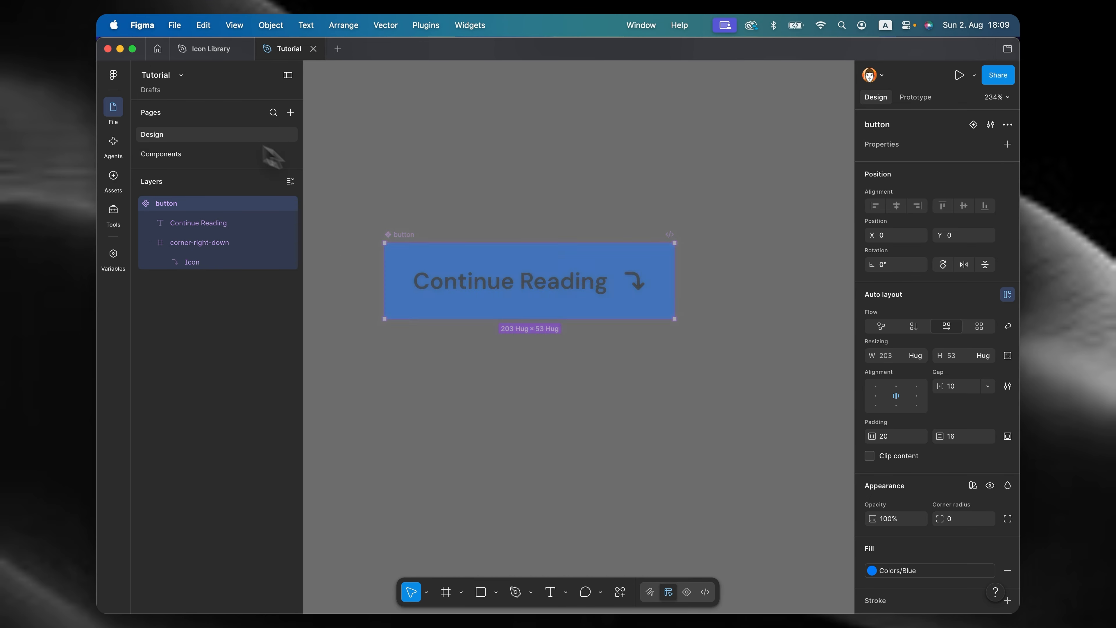
click(151, 134)
click(589, 356)
key(super+v)
scroll(637, 430, right, 5)
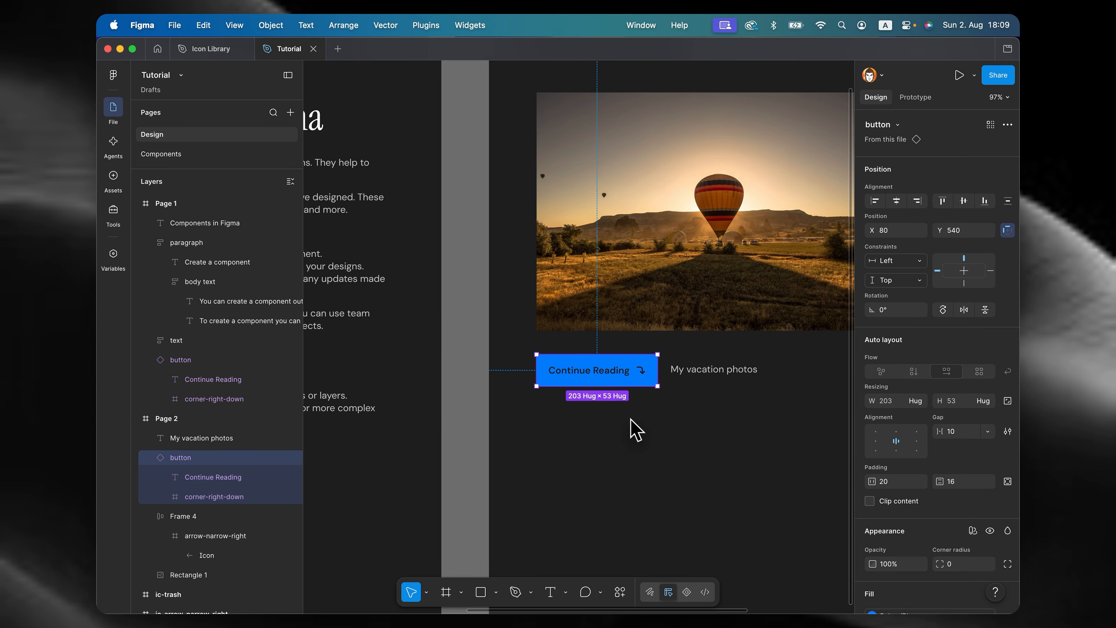
click(795, 384)
key(super+shift+r)
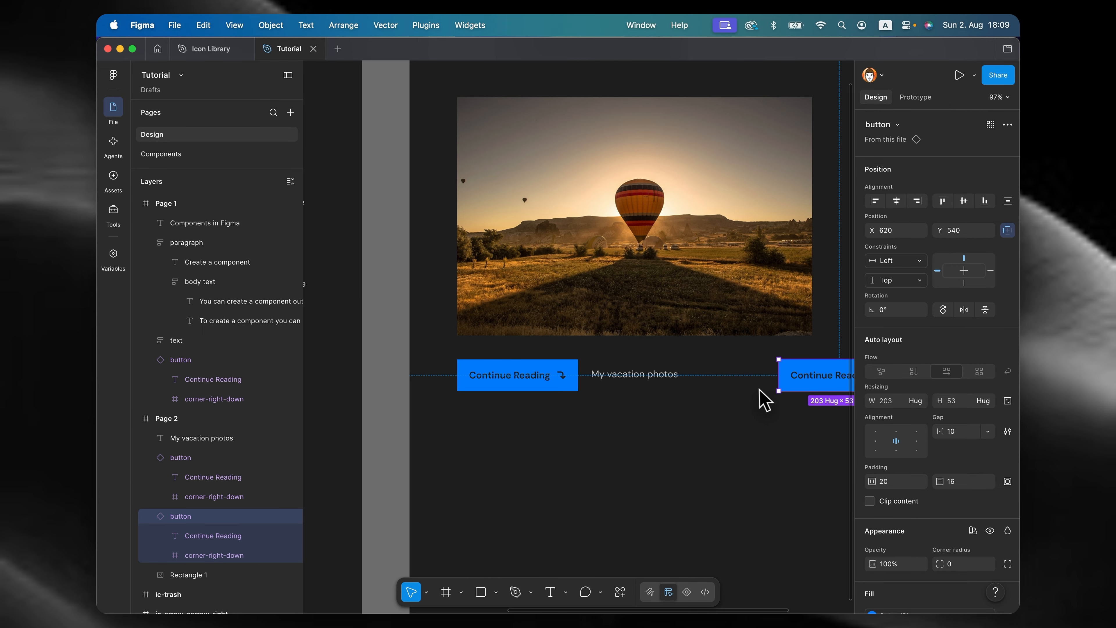
Step: Hide the Continue Reading text layer in both Page 2 button instances so only their icons show
scroll(760, 398, right, 3)
super+click(468, 376)
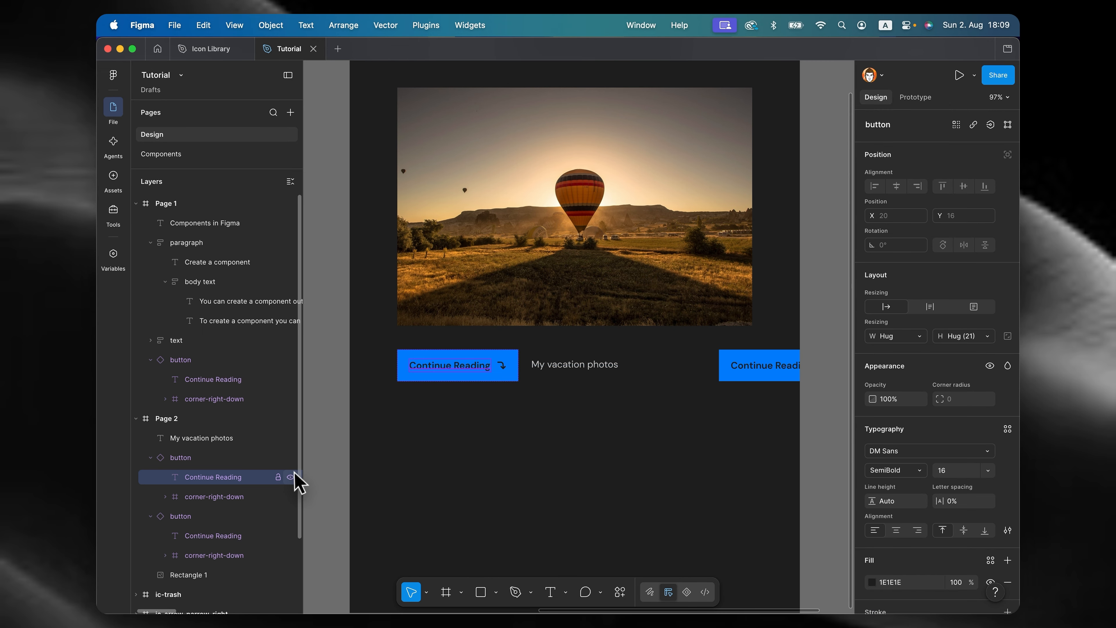
click(291, 477)
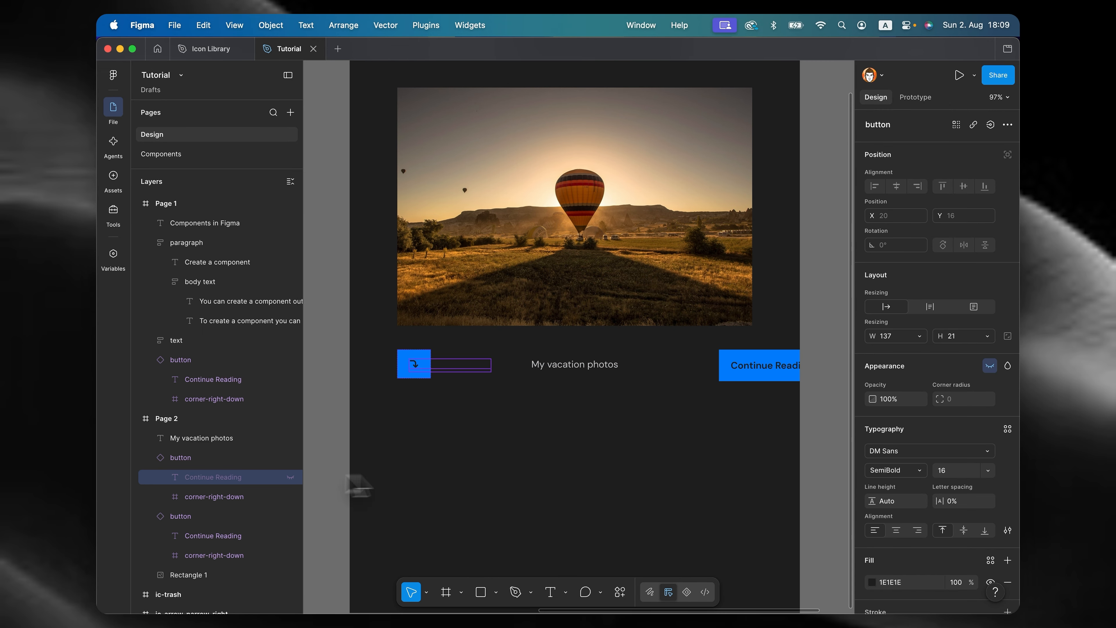
super+click(747, 369)
key(super+shift+h)
key(shift+Return)
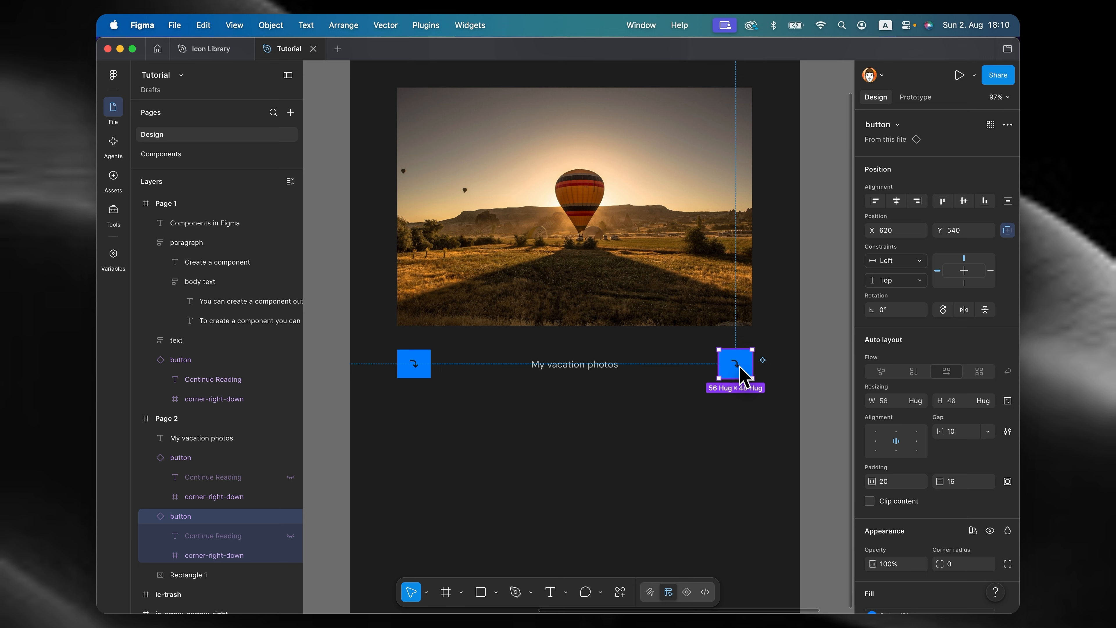
Step: Paste the four icon frames from beside Page 2 onto the Components page, in the empty area next to the button component
scroll(668, 361, right, 5)
scroll(668, 361, up, 4)
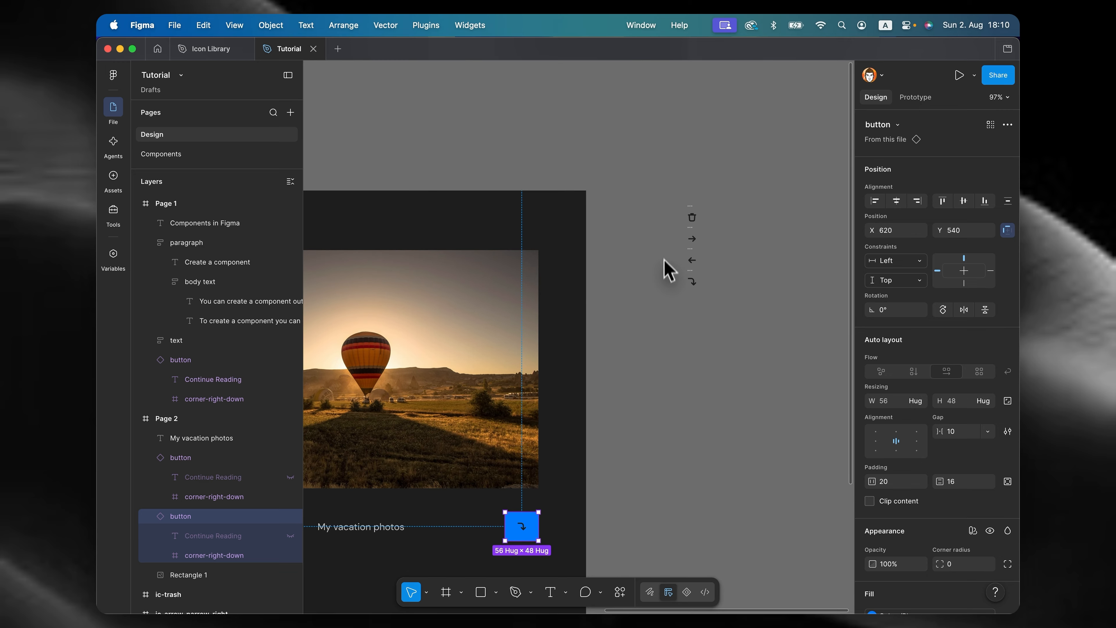
drag(655, 182, 709, 315)
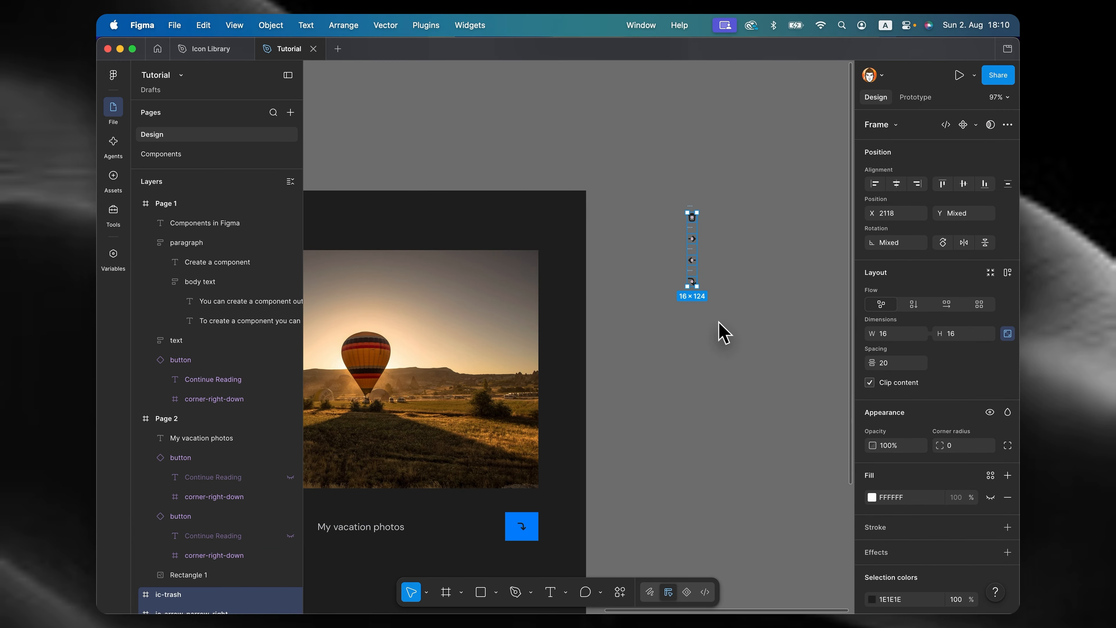
click(723, 334)
click(230, 154)
click(523, 404)
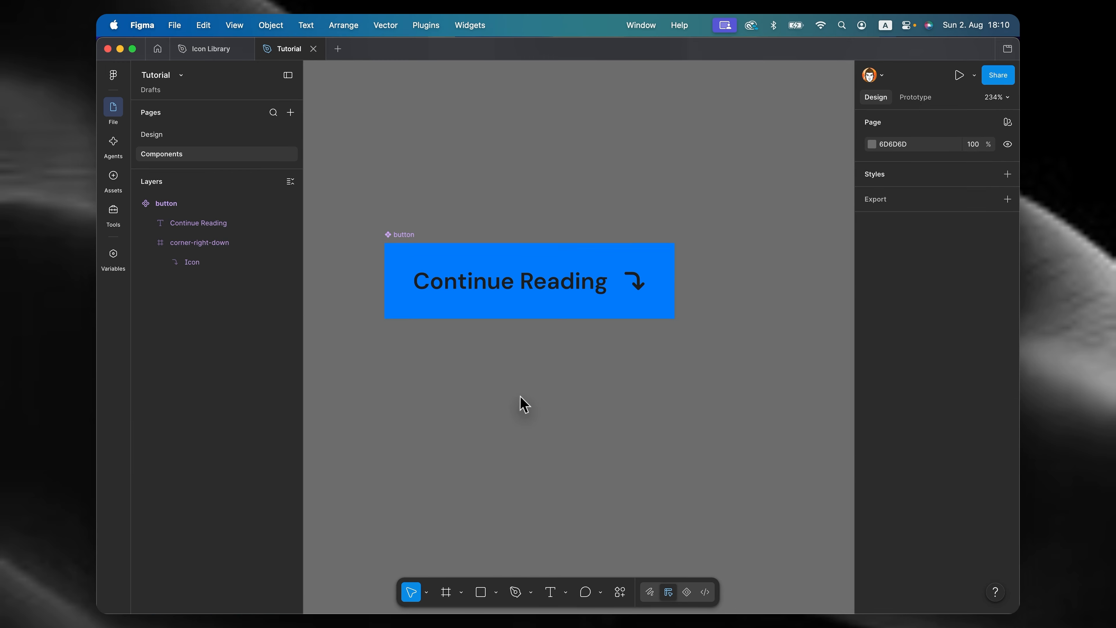
scroll(521, 400, right, 5)
scroll(521, 400, down, 4)
key(super+v)
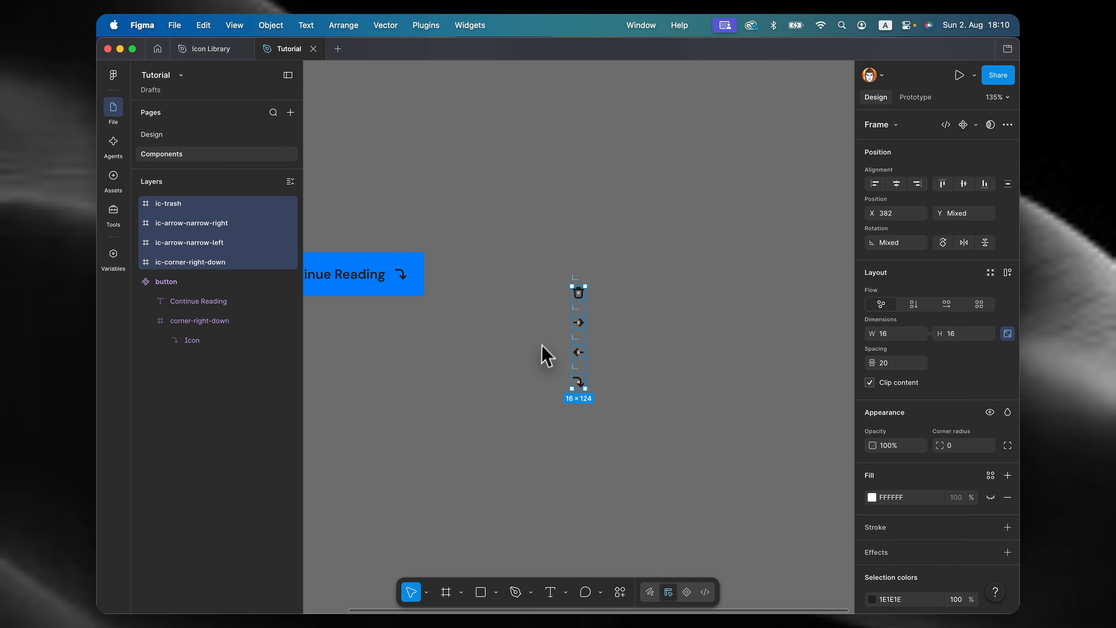
Step: Convert ic-trash, ic-arrow-narrow-right, ic-arrow-narrow-left and ic-corner-right-down into separate components
click(546, 355)
scroll(545, 286, up, 5)
click(602, 292)
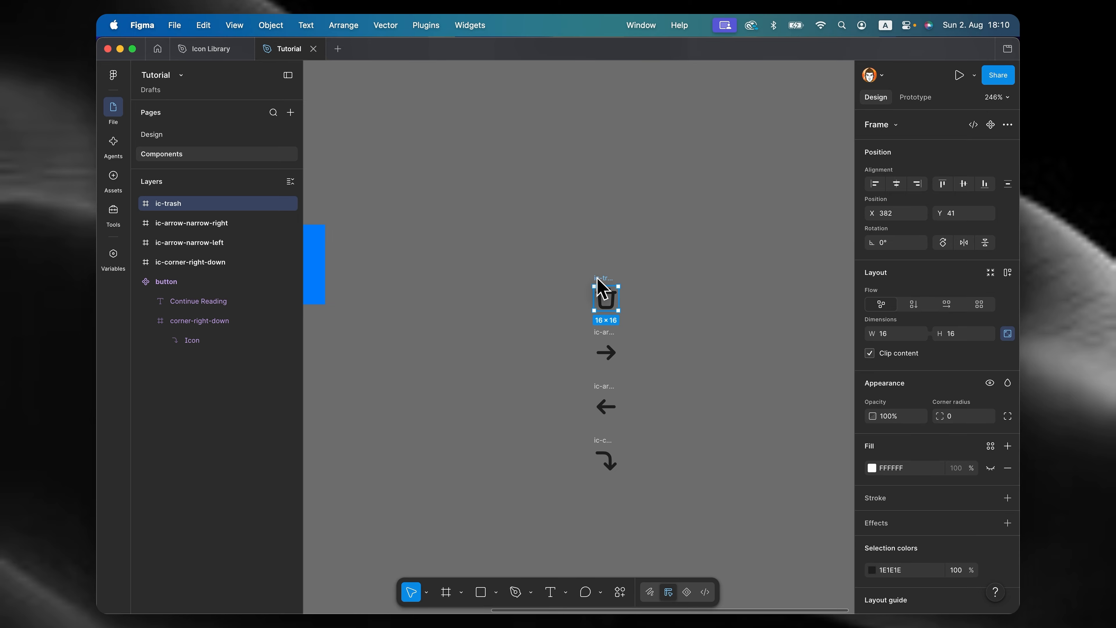
key(alt+super+k)
click(606, 340)
key(alt+super+k)
click(606, 398)
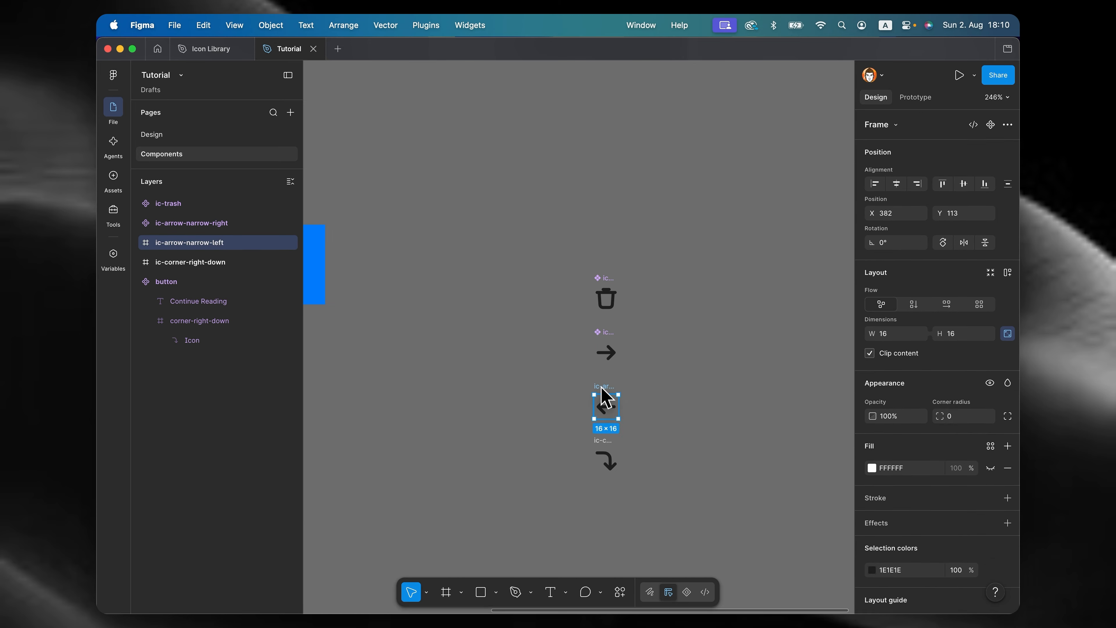
key(alt+super+k)
click(605, 456)
key(alt+super+k)
click(545, 269)
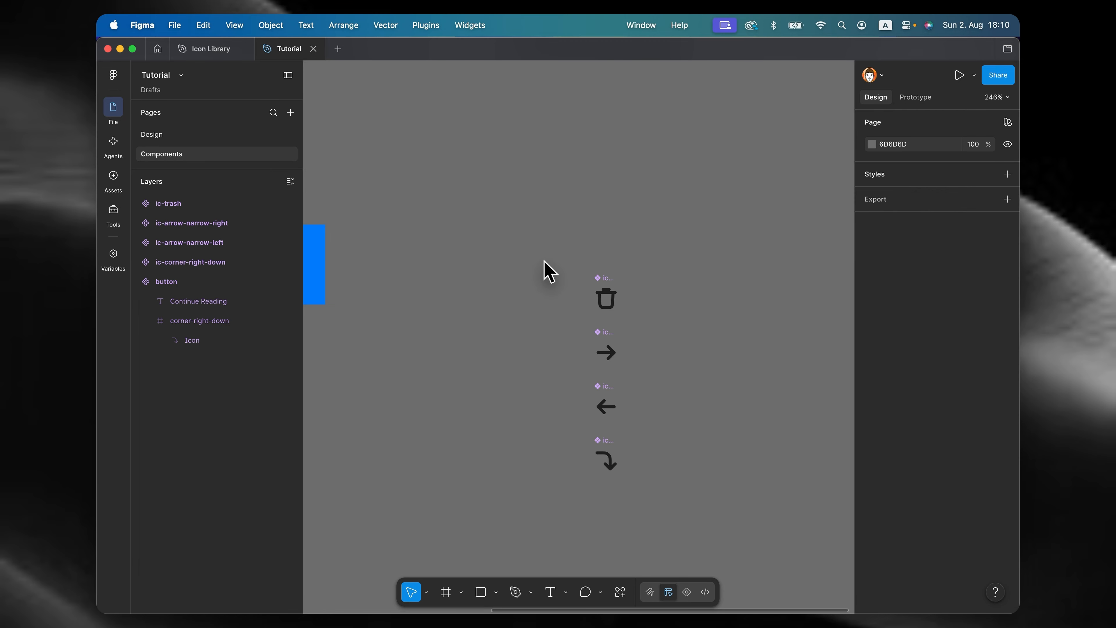
Step: Combine the four icon components as variants and rename the resulting component set Icons
drag(601, 362, 650, 466)
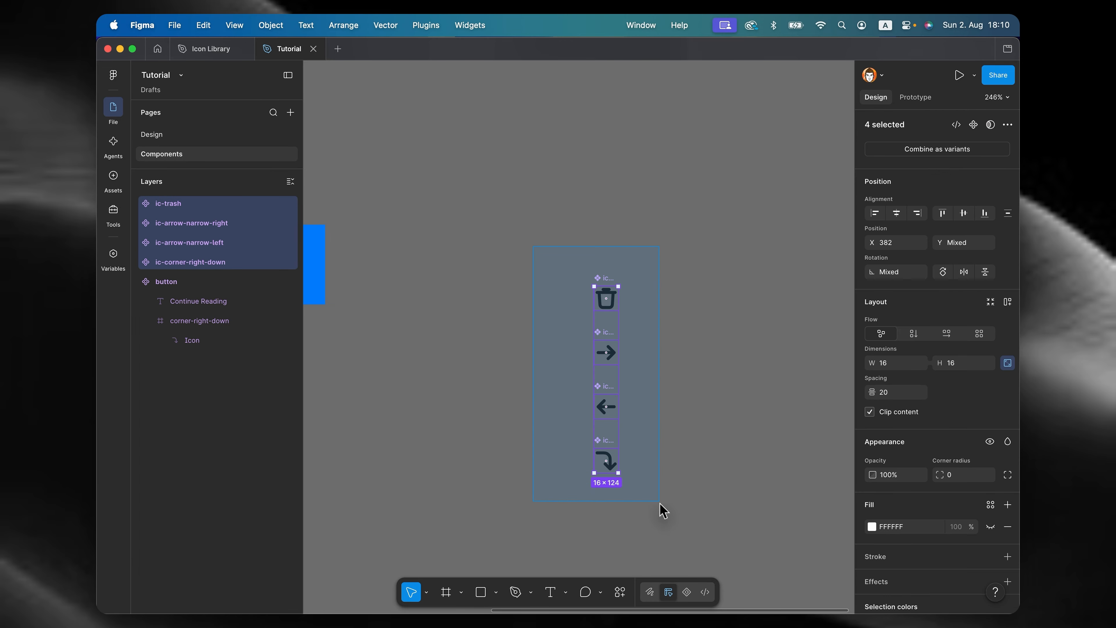
click(928, 149)
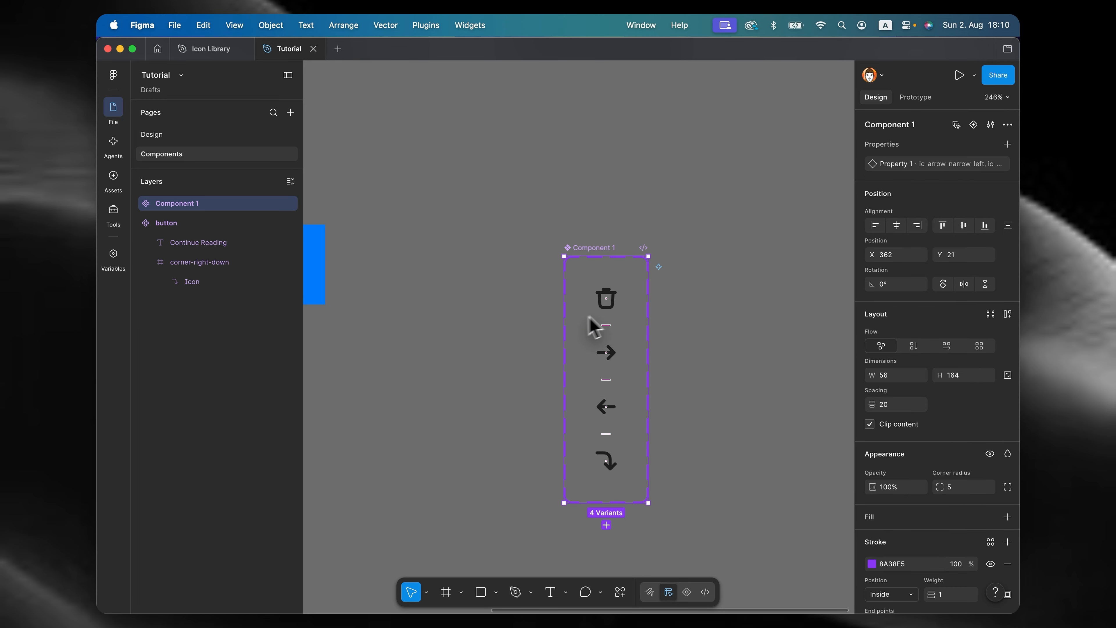
double_click(589, 248)
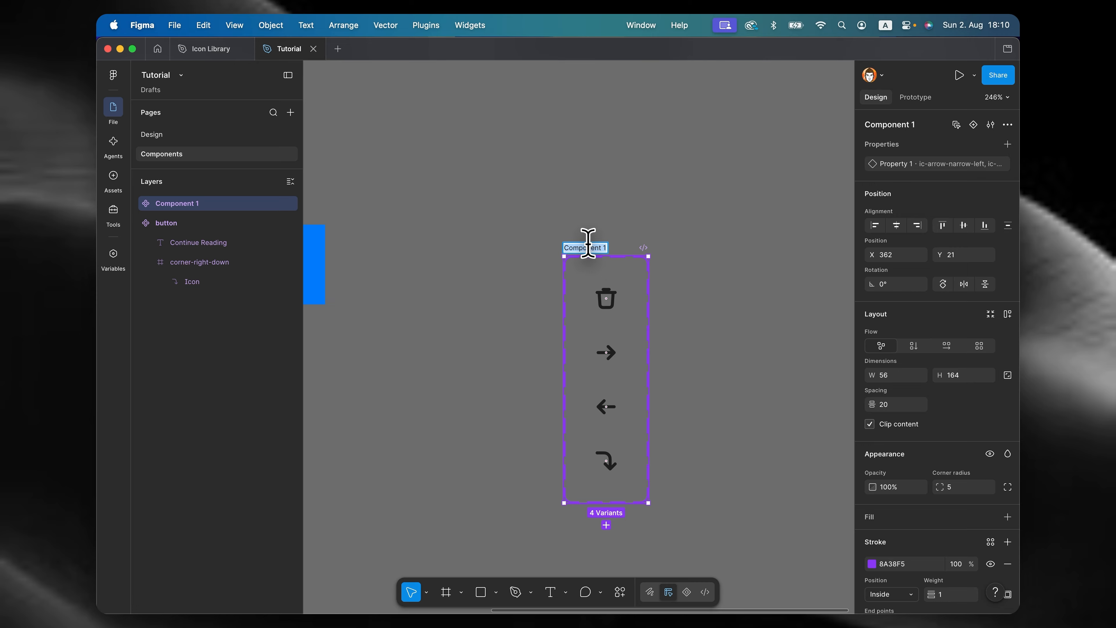
text(Icons)
key(Return)
click(573, 199)
Step: Replace the arrow icon frame inside the main button component with an instance of the ic-corner-right-down variant from the Icons set
scroll(573, 199, left, 10)
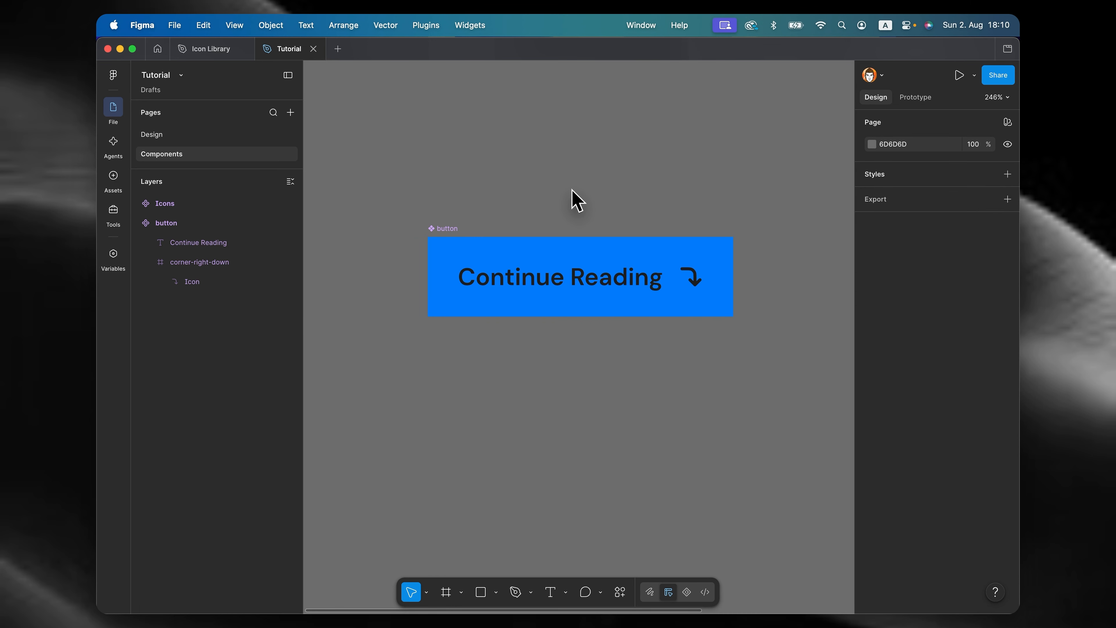
scroll(643, 294, right, 6)
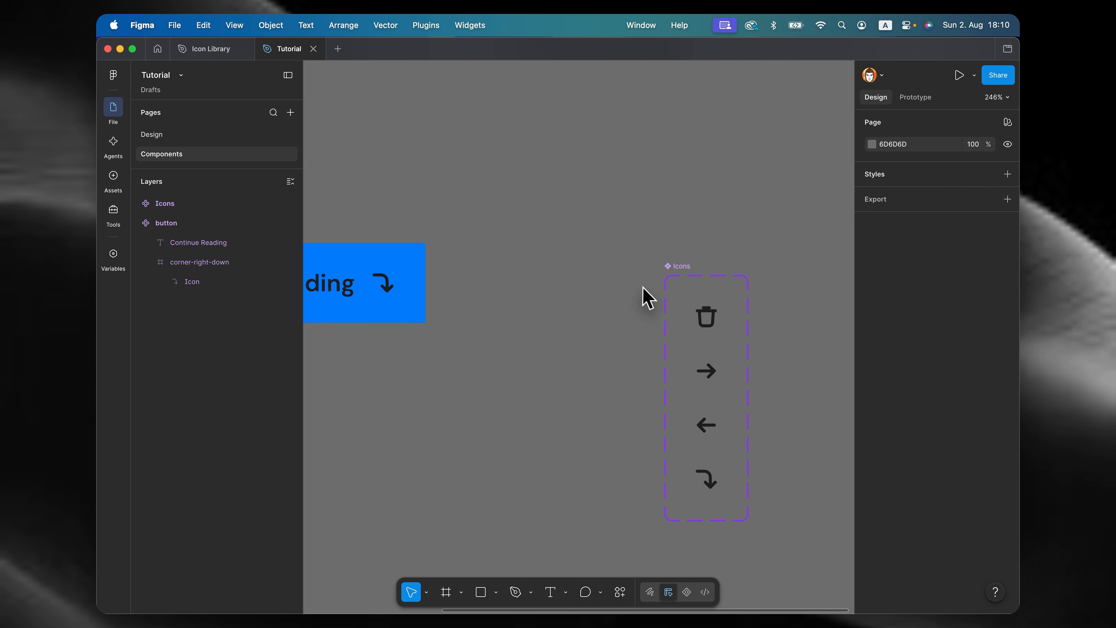
click(706, 477)
key(super+c)
scroll(770, 439, left, 6)
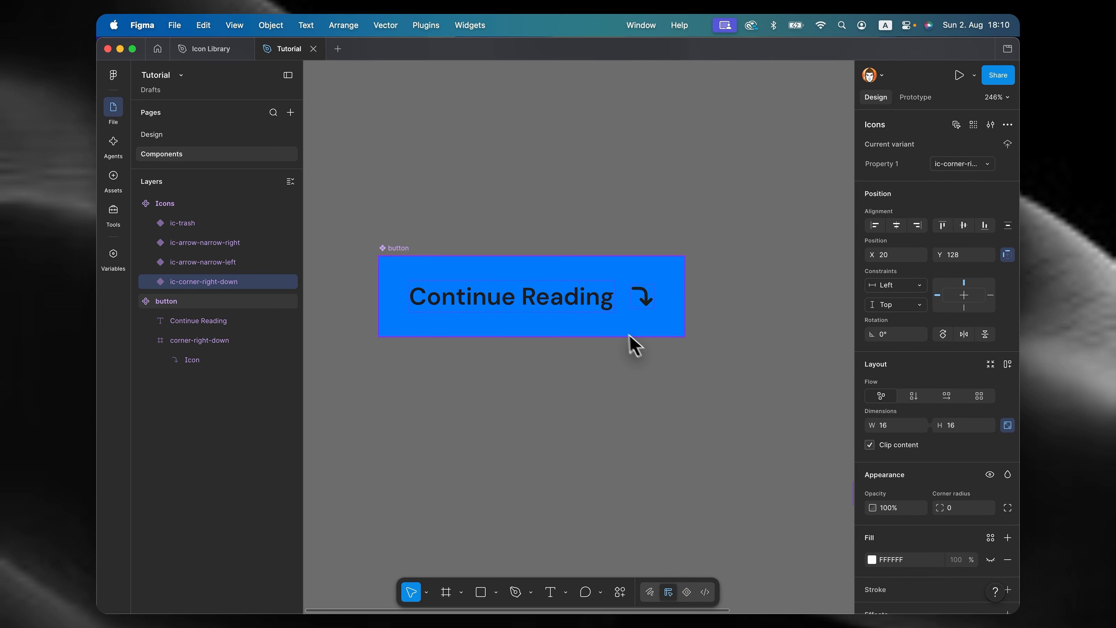
click(643, 306)
click(646, 304)
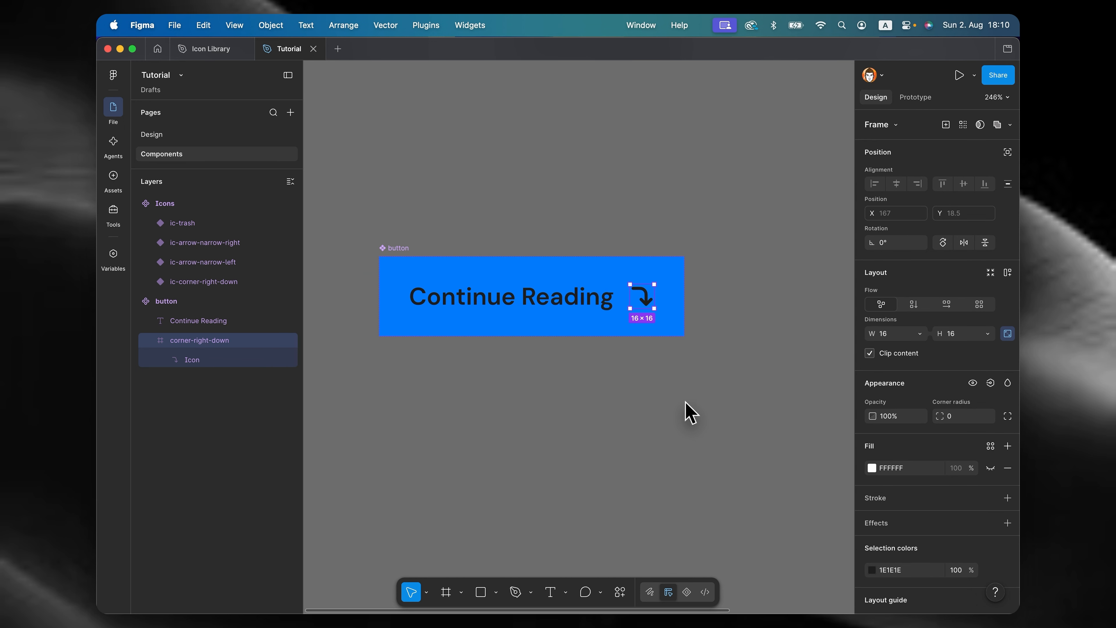
key(super+shift+r)
scroll(620, 391, right, 6)
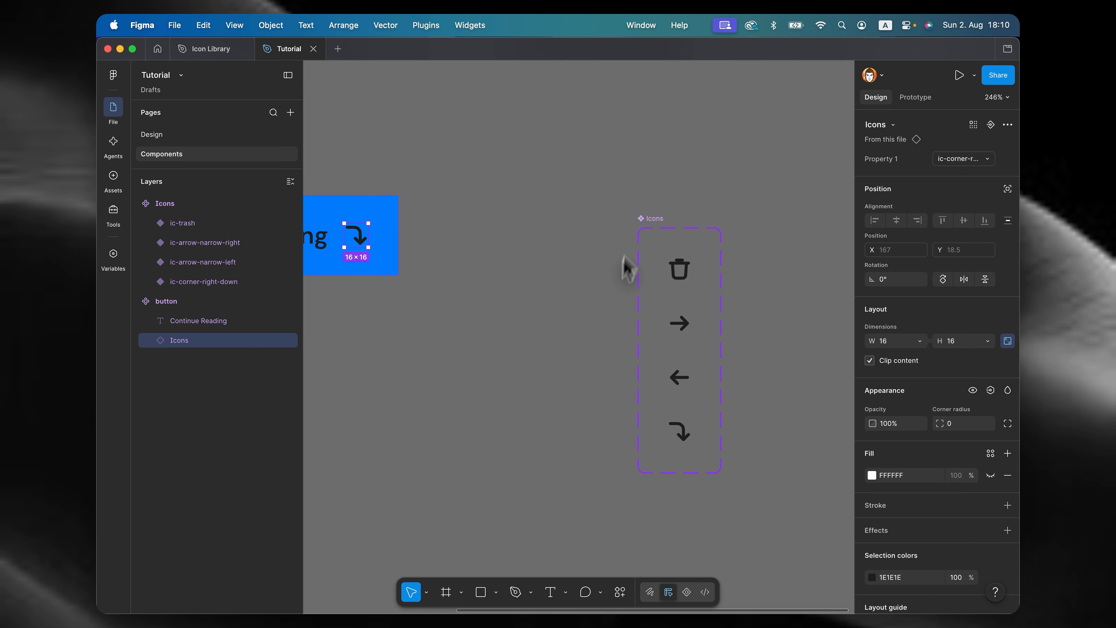
click(659, 220)
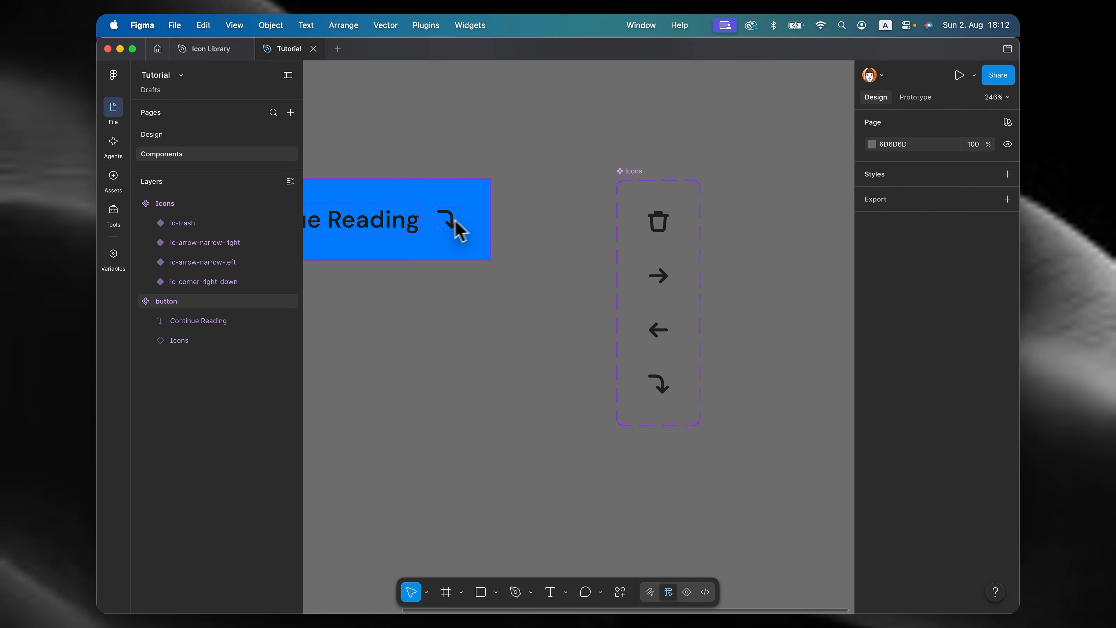
Step: On the Design page, set Page 2's right button icon to ic-arrow-narrow-right and the left button icon to ic-arrow-narrow-left
click(221, 134)
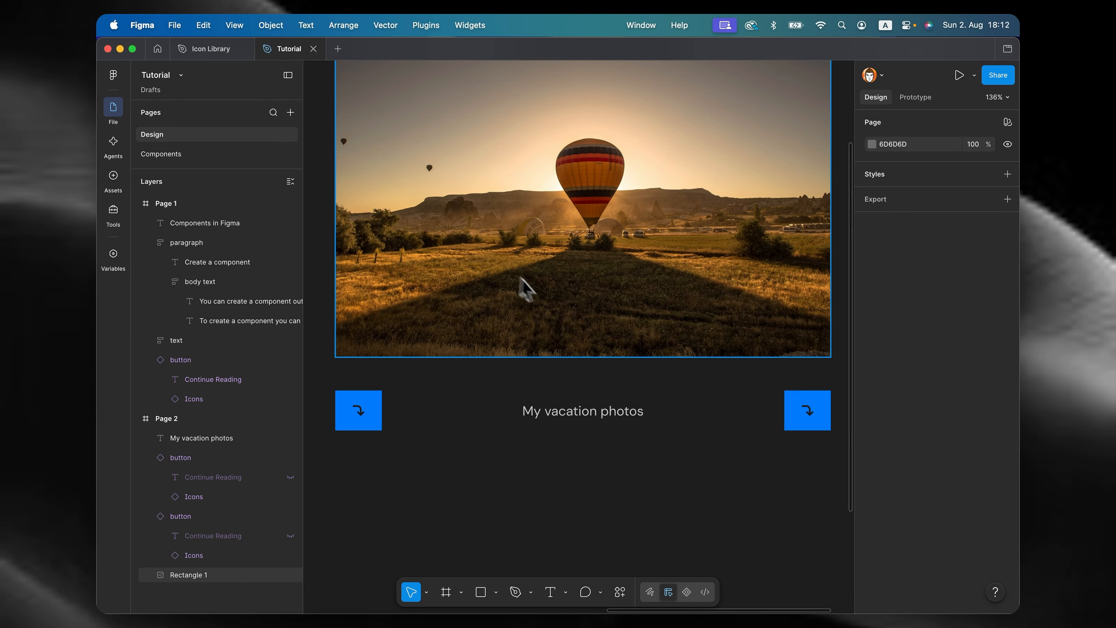
double_click(813, 425)
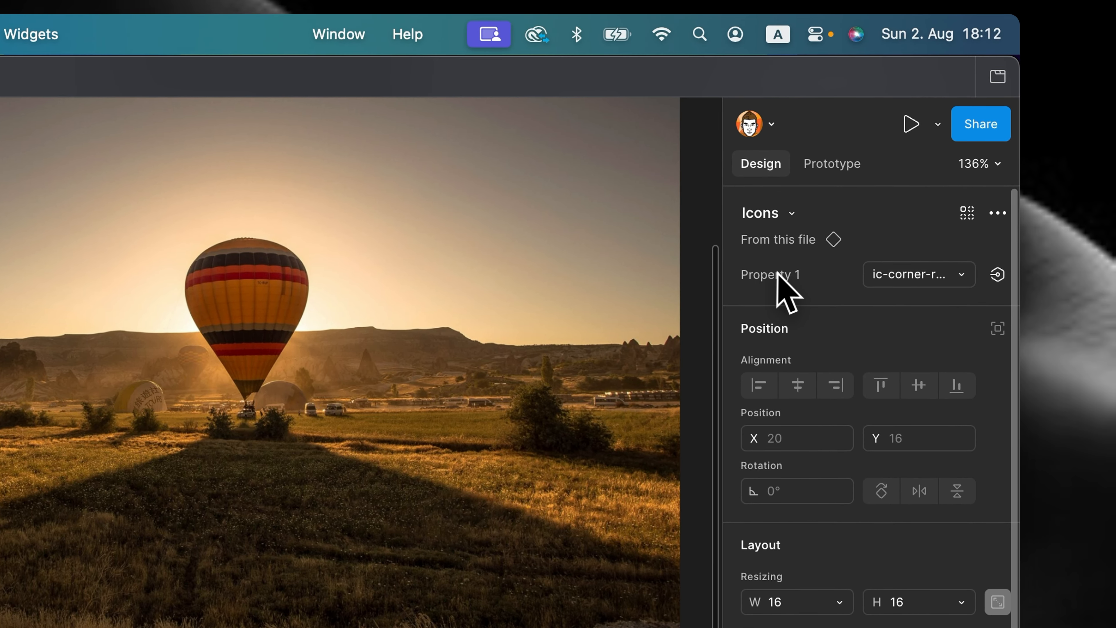
click(892, 274)
click(896, 249)
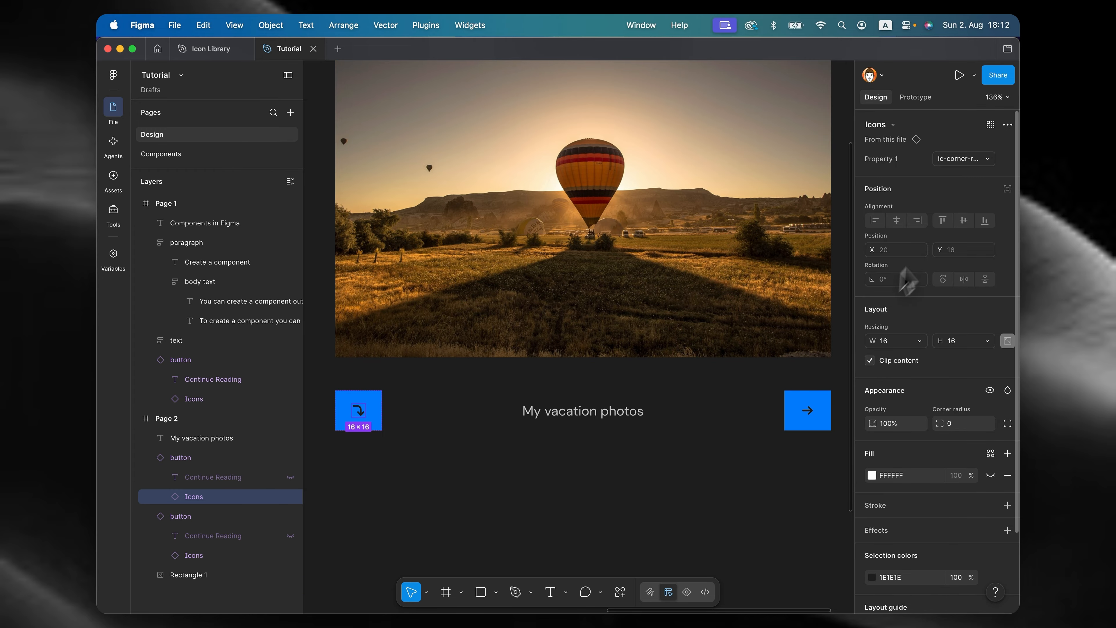
click(963, 158)
click(940, 129)
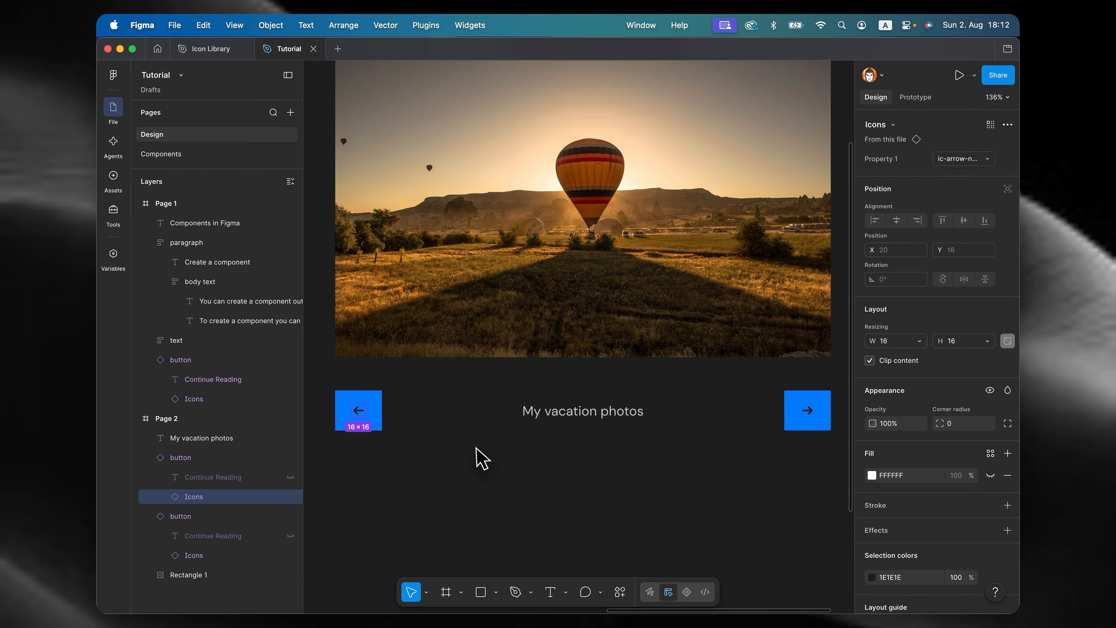
click(461, 438)
Step: Temporarily show the Continue Reading text layer in the left Page 2 button instance and hide it again
scroll(451, 428, left, 3)
scroll(453, 429, down, 5)
scroll(452, 430, up, 5)
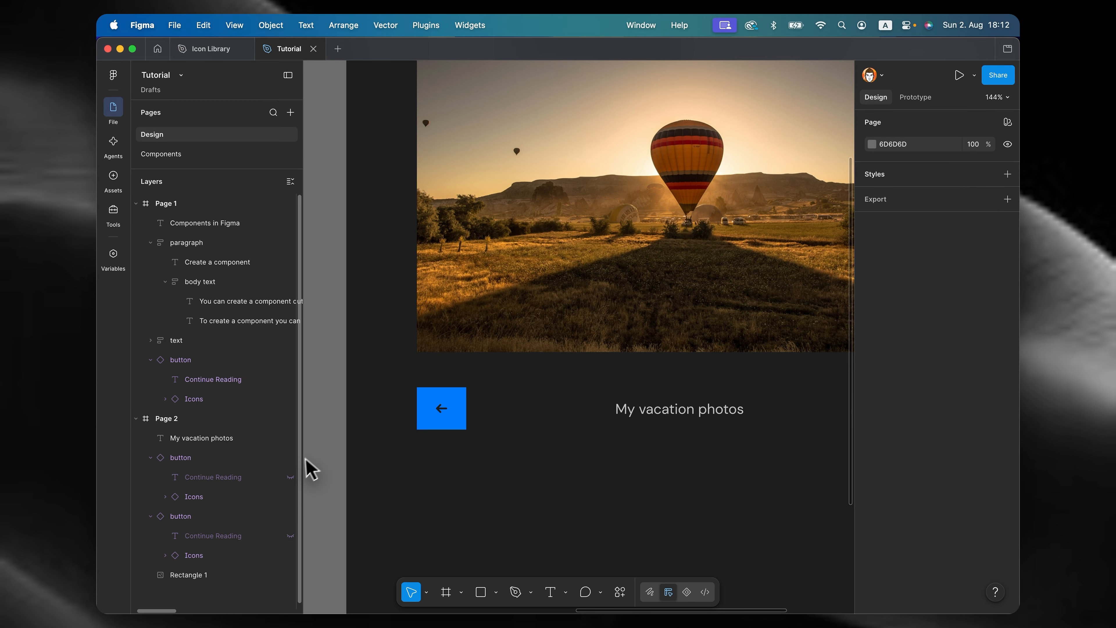
click(291, 477)
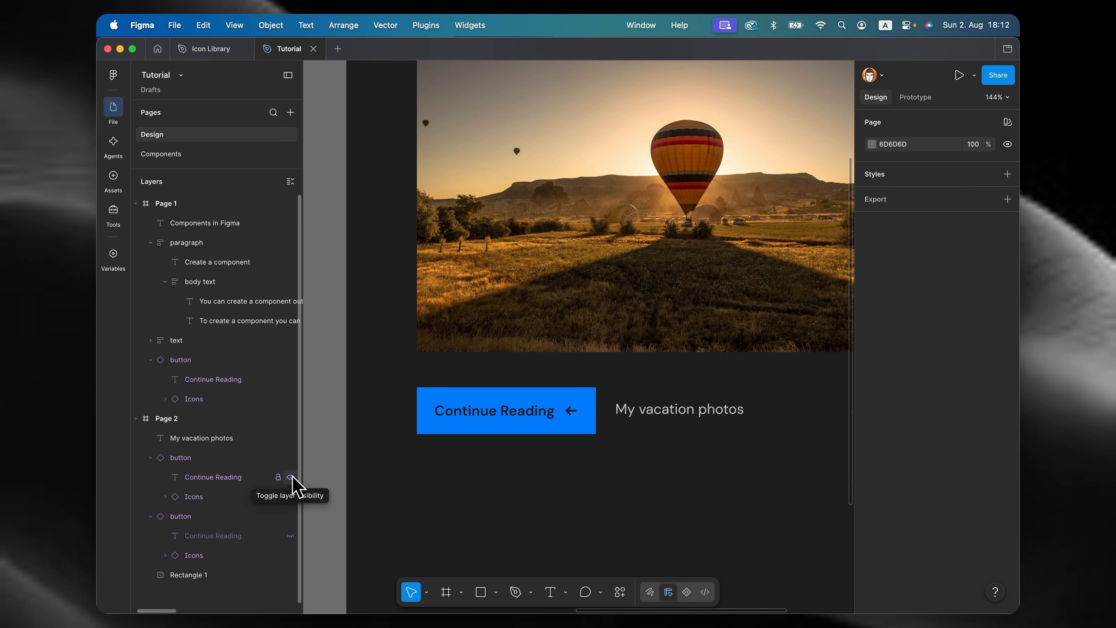
click(483, 411)
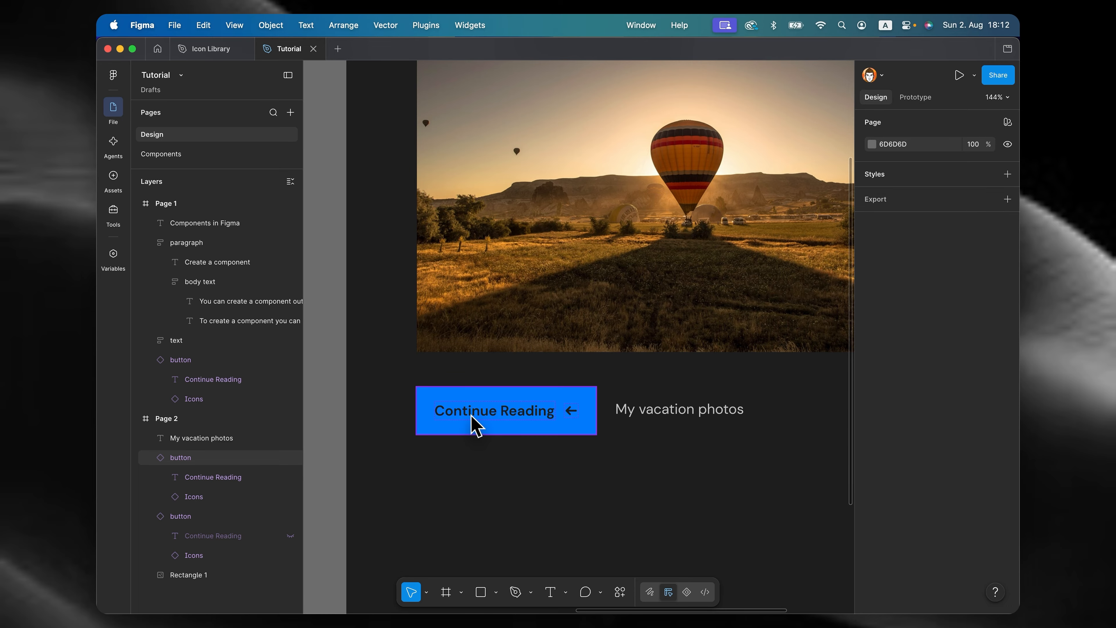
click(386, 424)
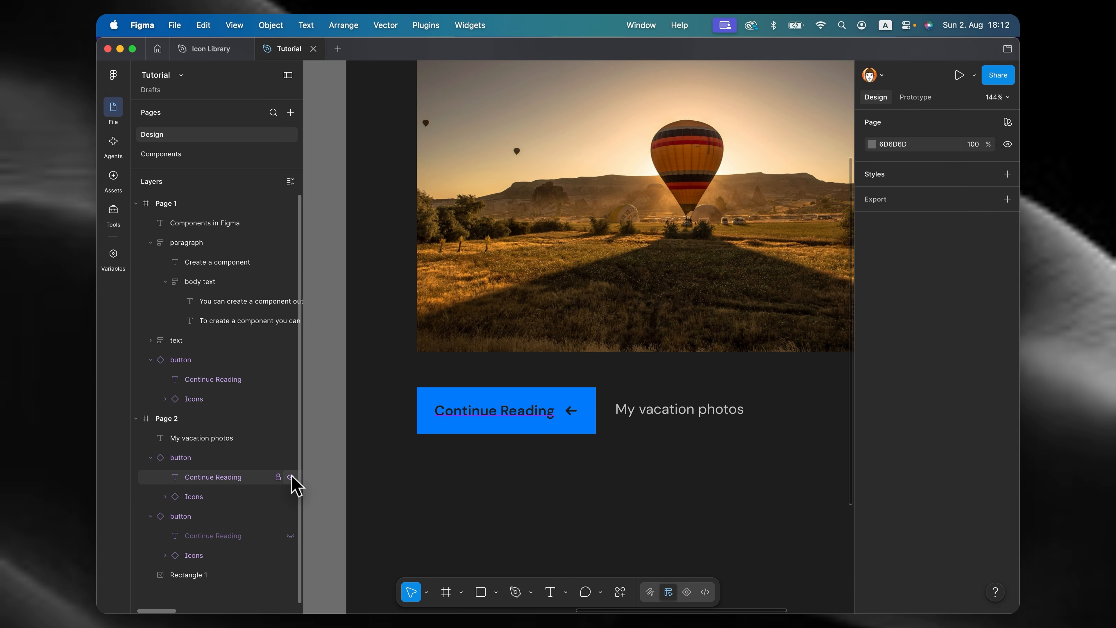
click(290, 477)
Step: Set the main button component's fill to the Green color style on the Components page and check its instances on the Design page
click(173, 154)
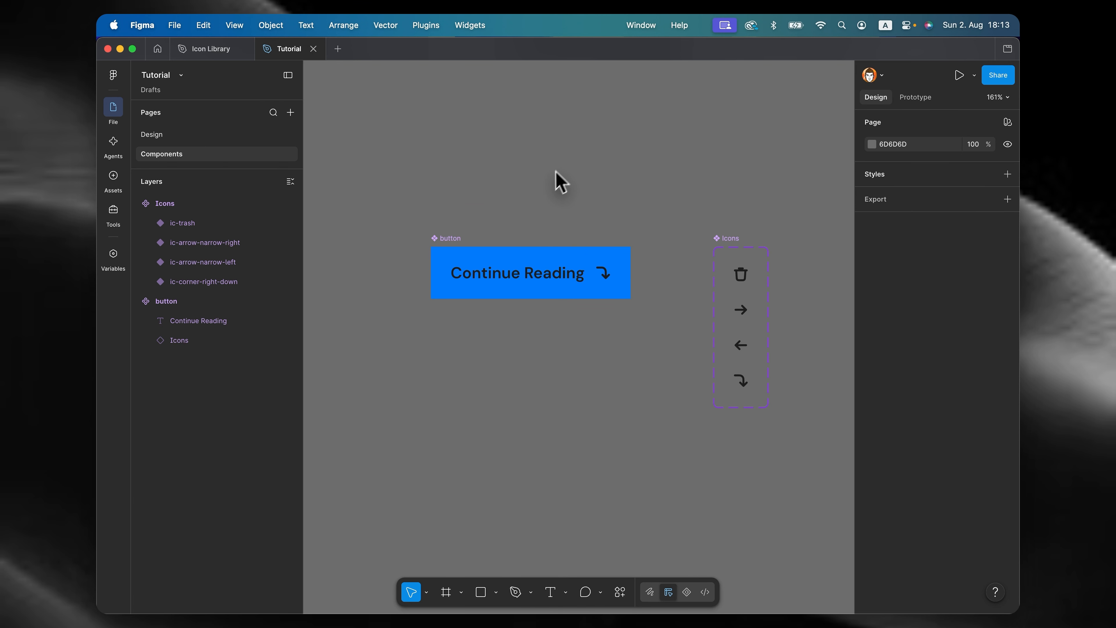
click(458, 239)
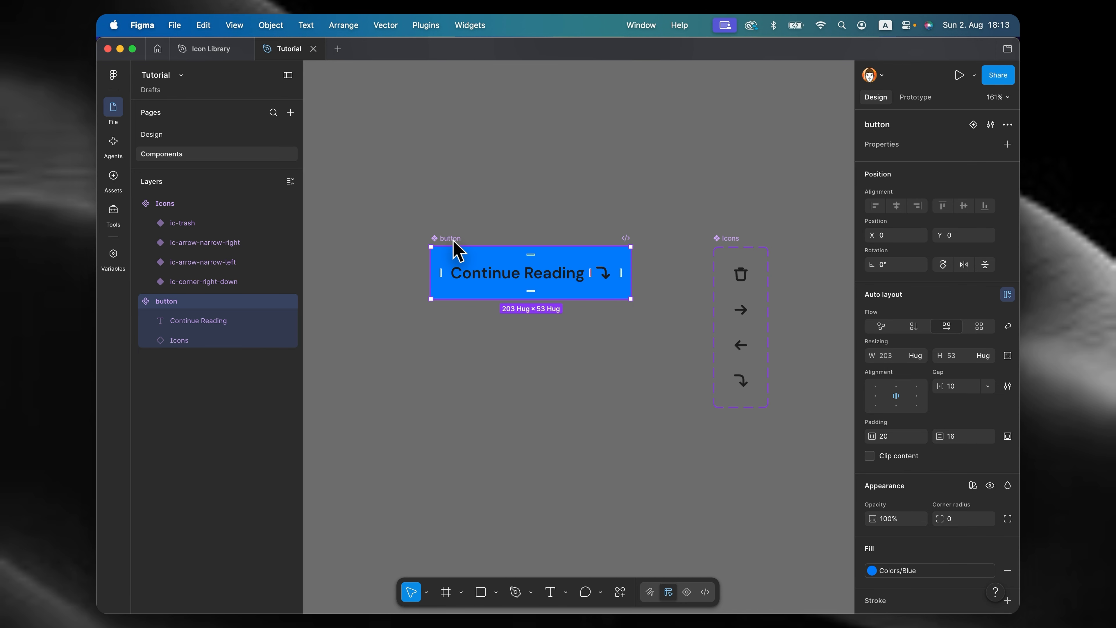
click(458, 242)
click(923, 572)
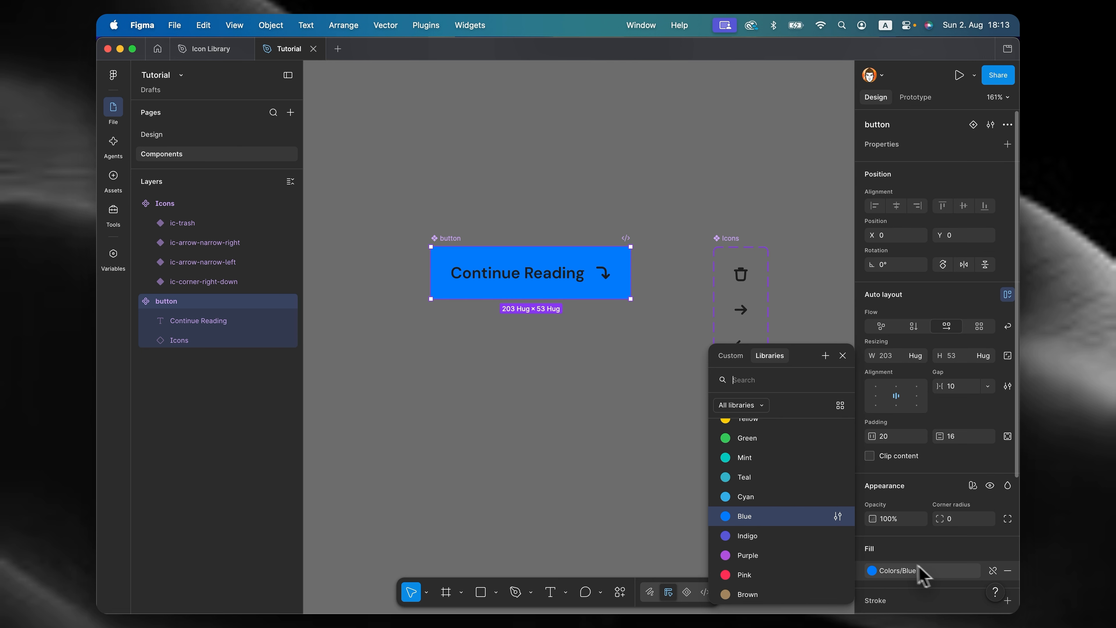
click(757, 441)
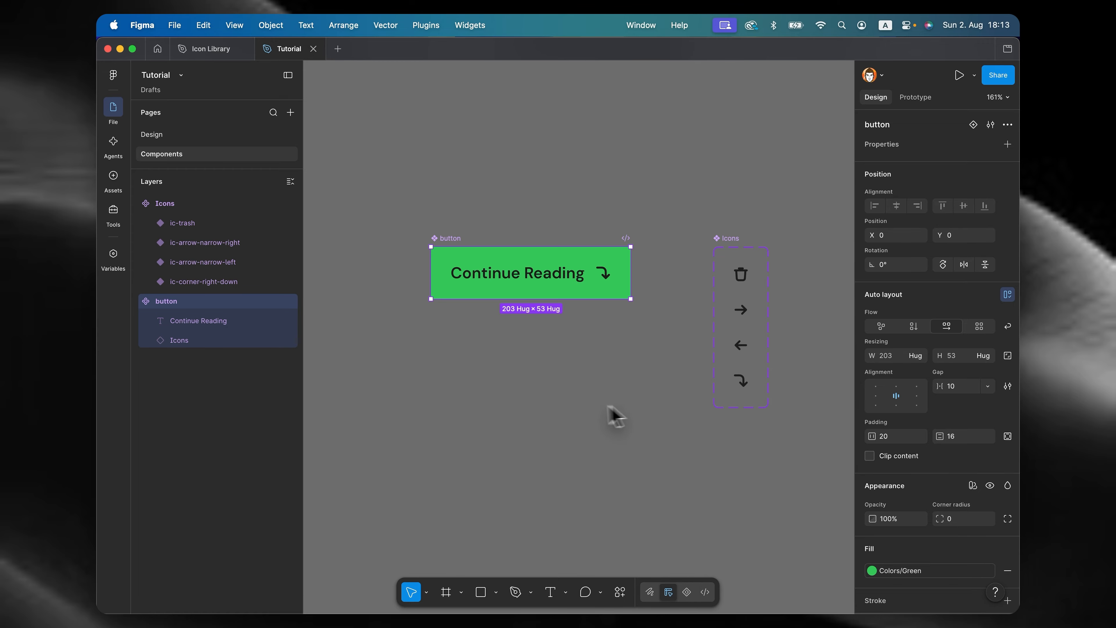
click(610, 416)
key(Page_Up)
scroll(516, 324, up, 4)
scroll(515, 324, left, 2)
scroll(510, 314, left, 3)
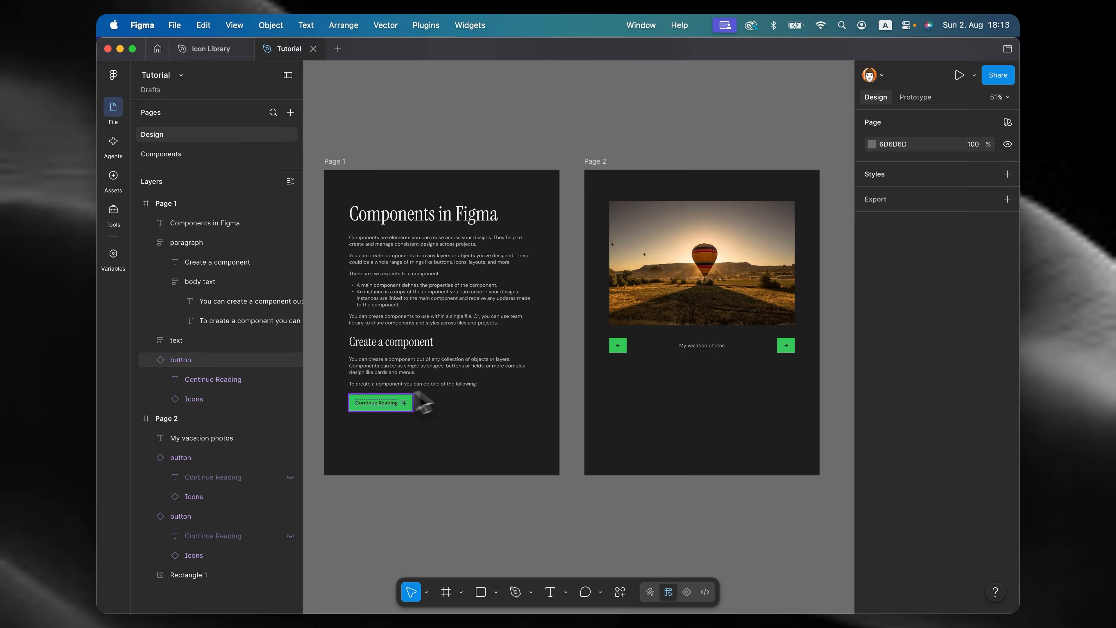
Step: Duplicate the green button directly below itself on the Components page at Y 73 and set the copy's fill to Yellow
click(249, 156)
click(452, 244)
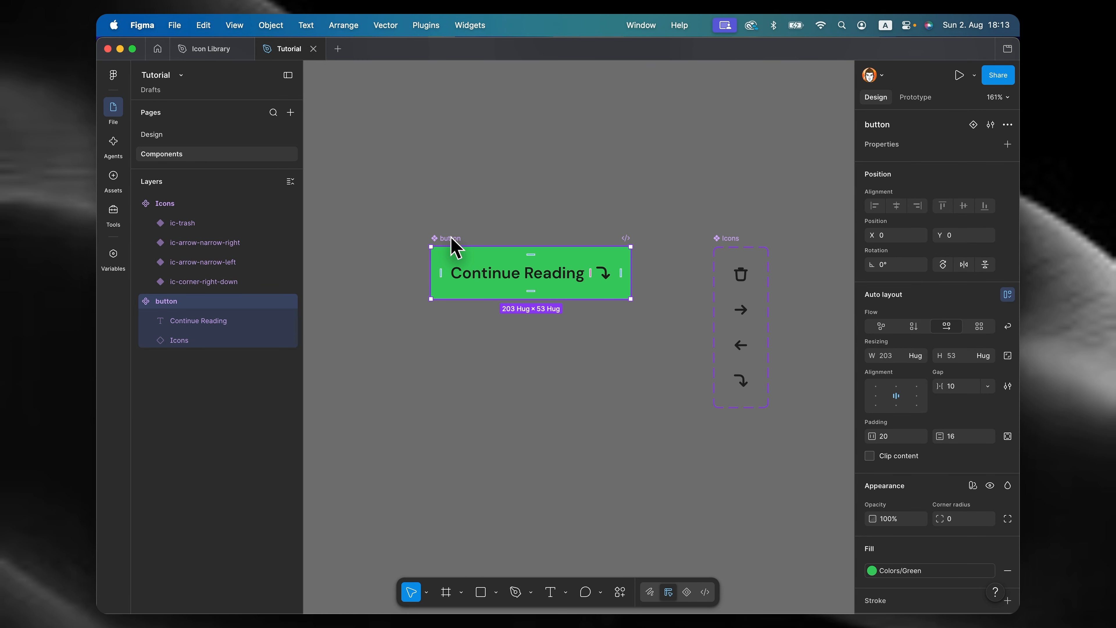
drag(452, 244, 453, 315)
click(914, 569)
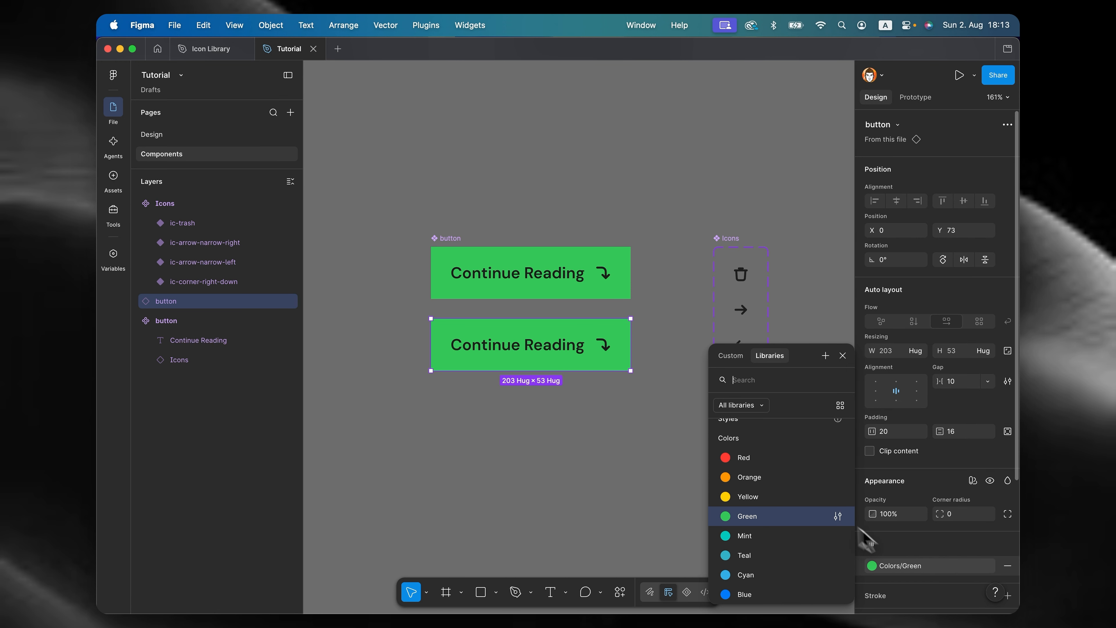
click(747, 497)
click(558, 441)
Step: Duplicate the yellow button directly below itself at Y 146 and set the copy's fill to Red
click(454, 334)
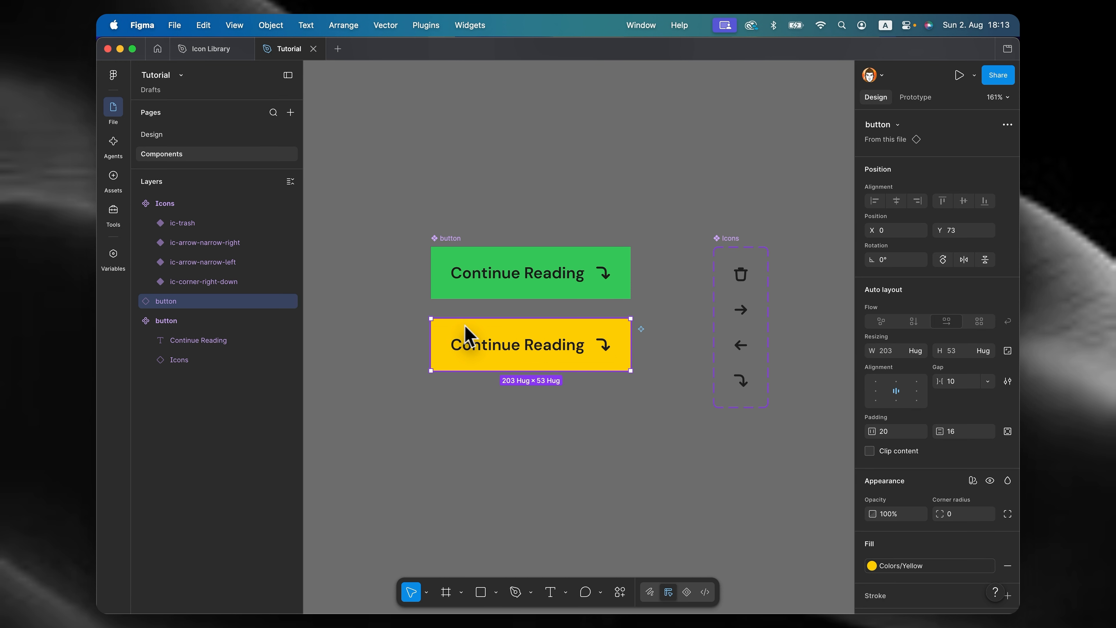
drag(466, 337, 467, 408)
click(887, 567)
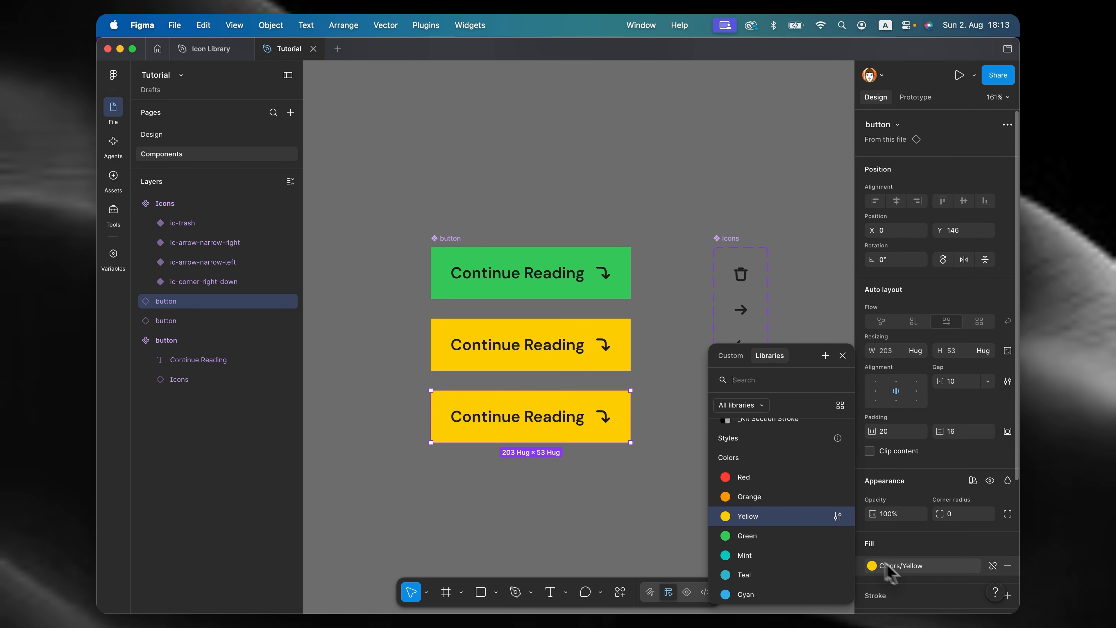
click(752, 479)
click(752, 486)
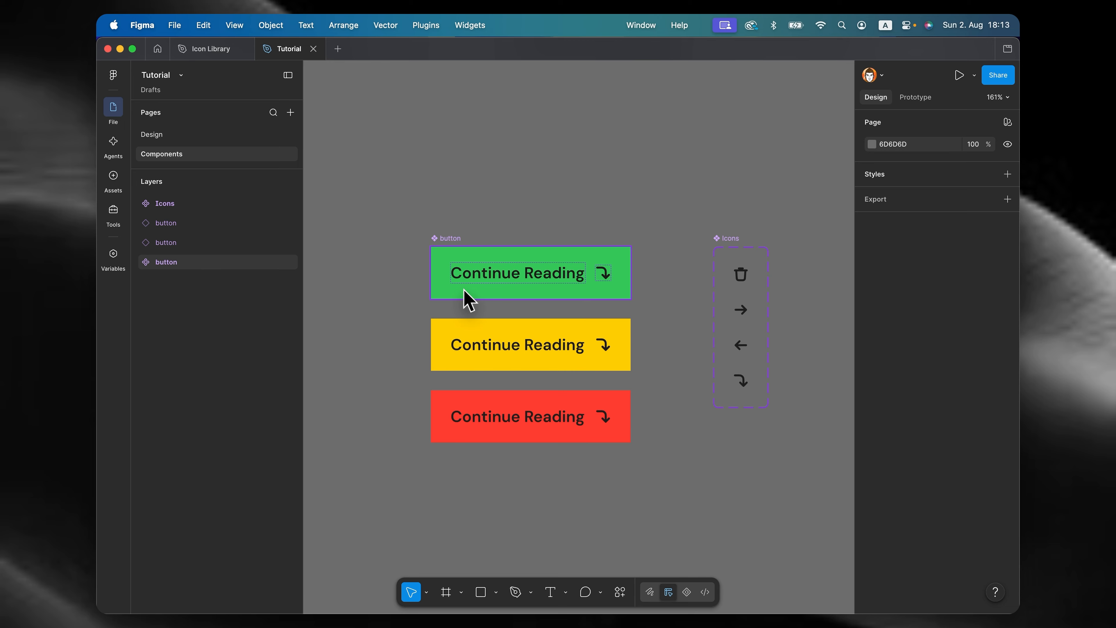
Step: Detach the yellow and red button instances from the main button component
click(452, 337)
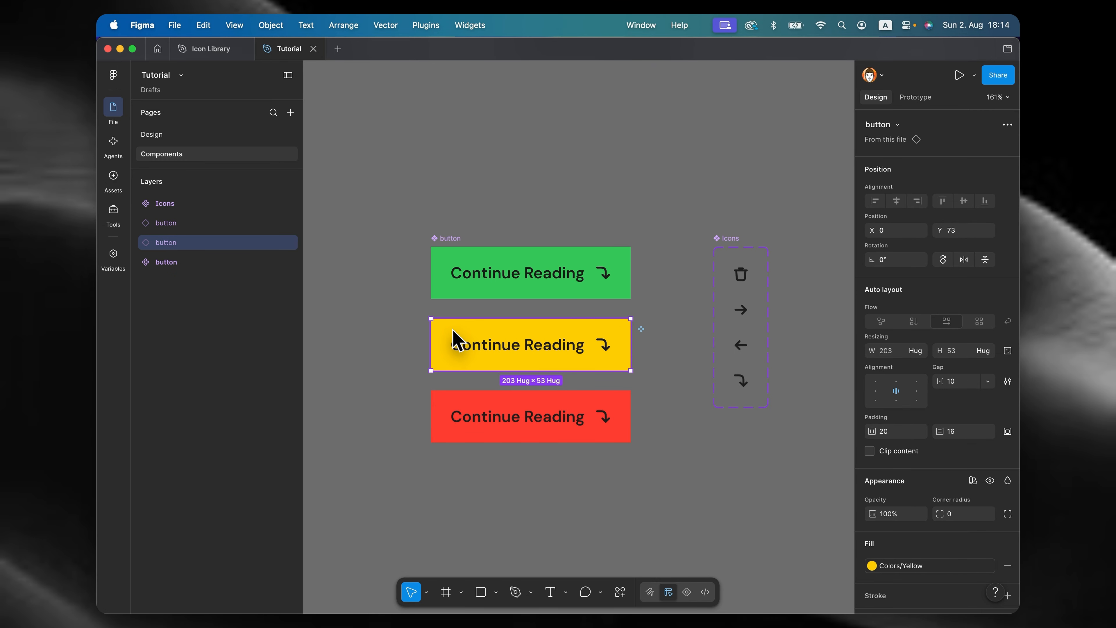
key(super+alt+b)
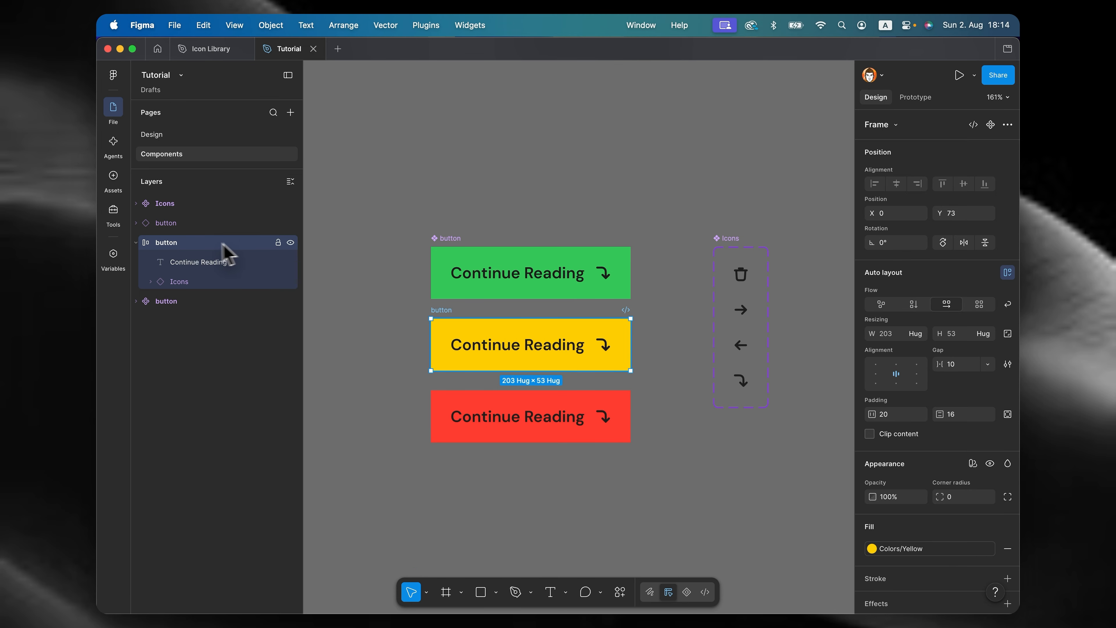
click(178, 224)
key(super+alt+b)
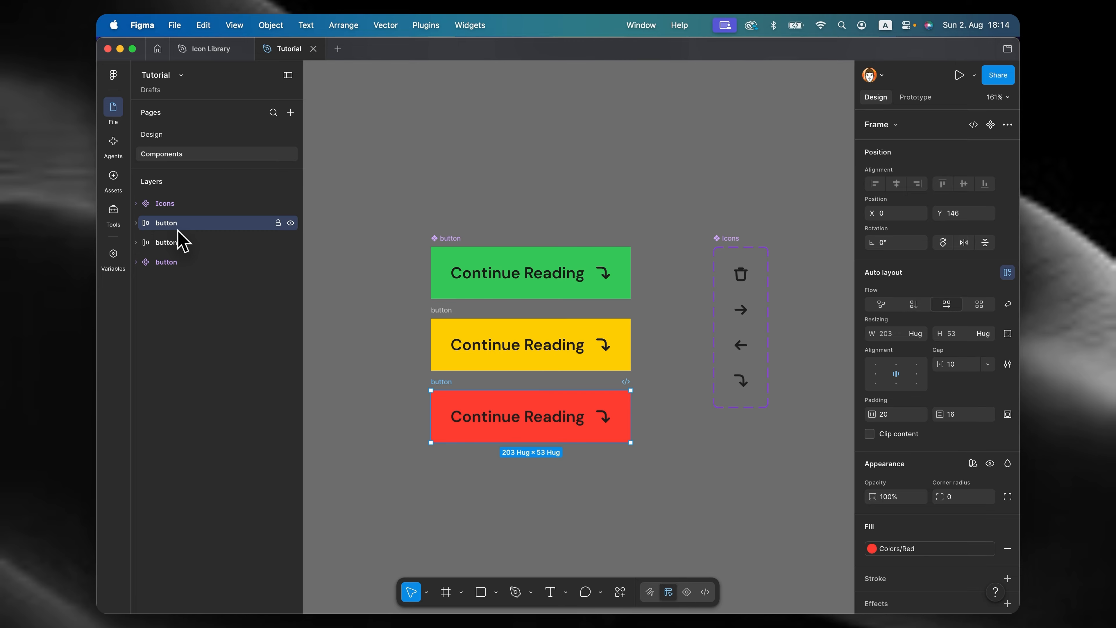
Step: Convert the detached yellow and red buttons into components and combine them with the green button component as variants
key(super+alt+k)
click(179, 242)
key(super+alt+k)
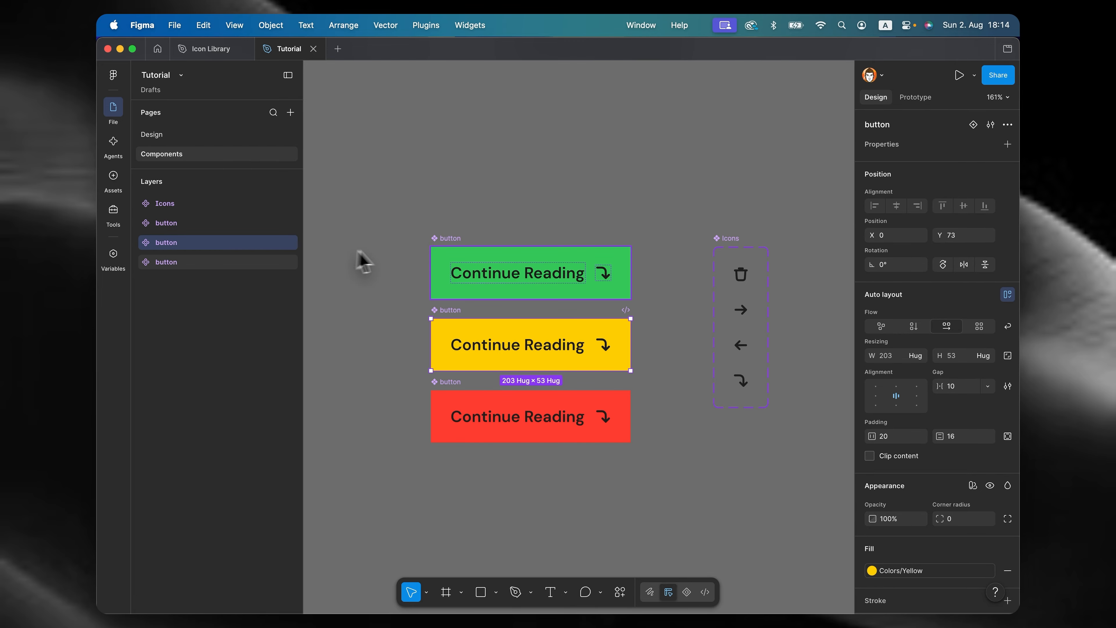
click(393, 208)
drag(393, 208, 670, 481)
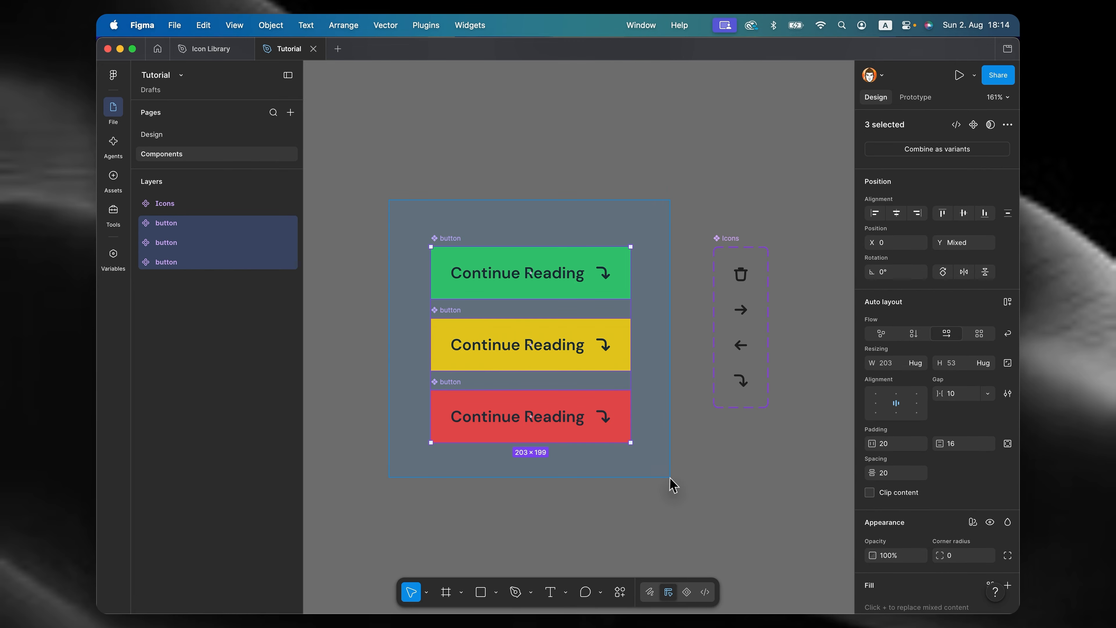
click(922, 152)
Step: Select the left arrow button instance on Page 2 of the Design page and examine its Property 1 variant options
key(Page_Up)
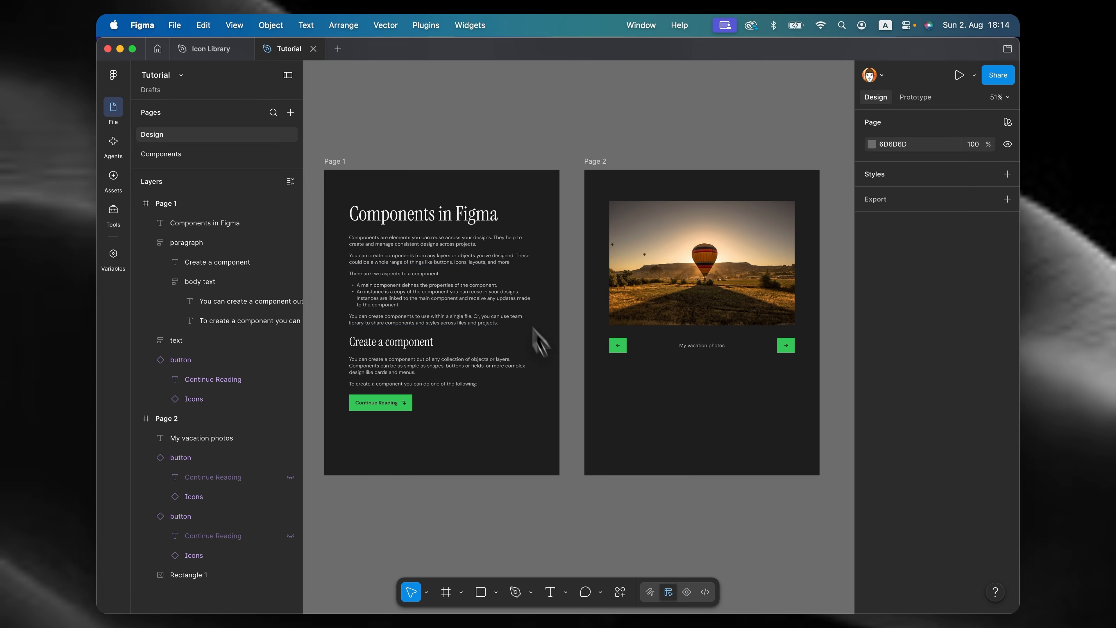
click(618, 348)
click(956, 161)
click(957, 125)
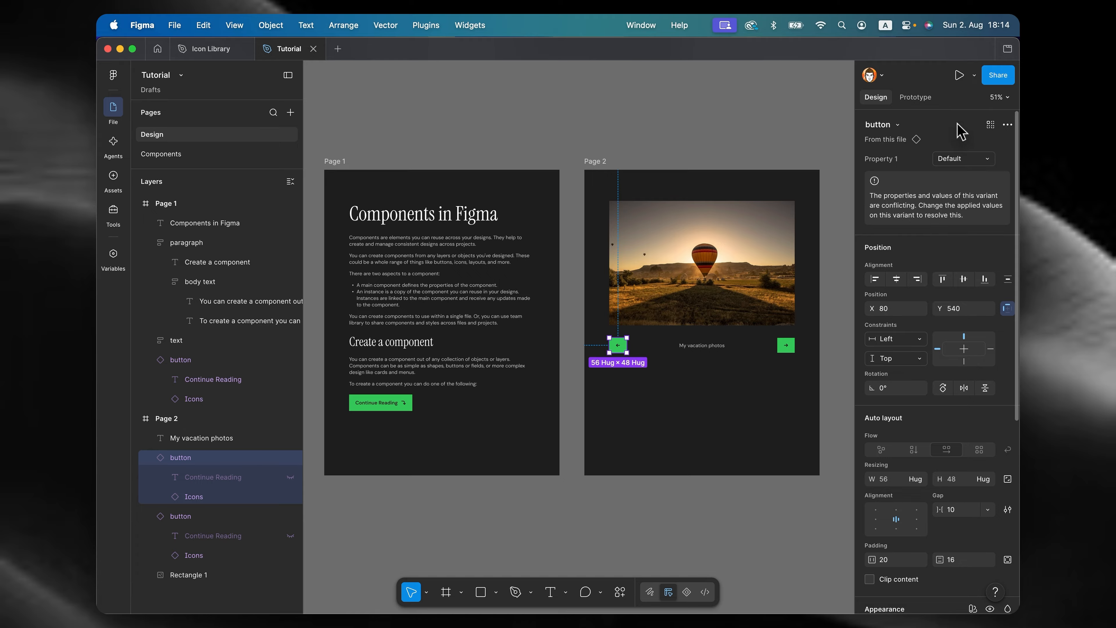
click(875, 181)
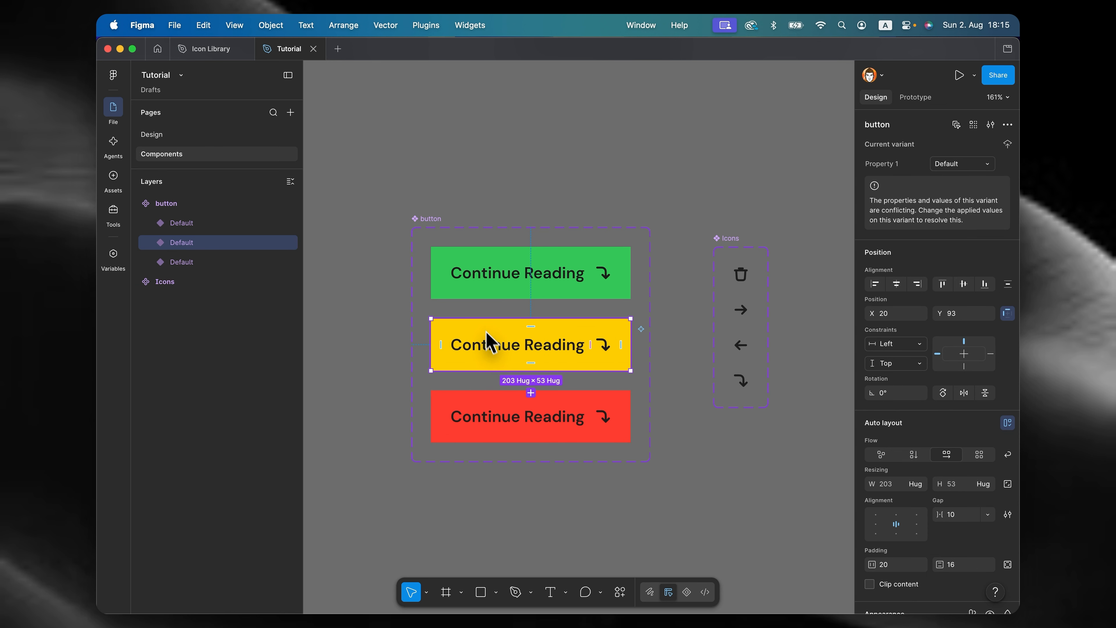
Step: Set the green button variant's Property 1 value to Active Btn
click(480, 295)
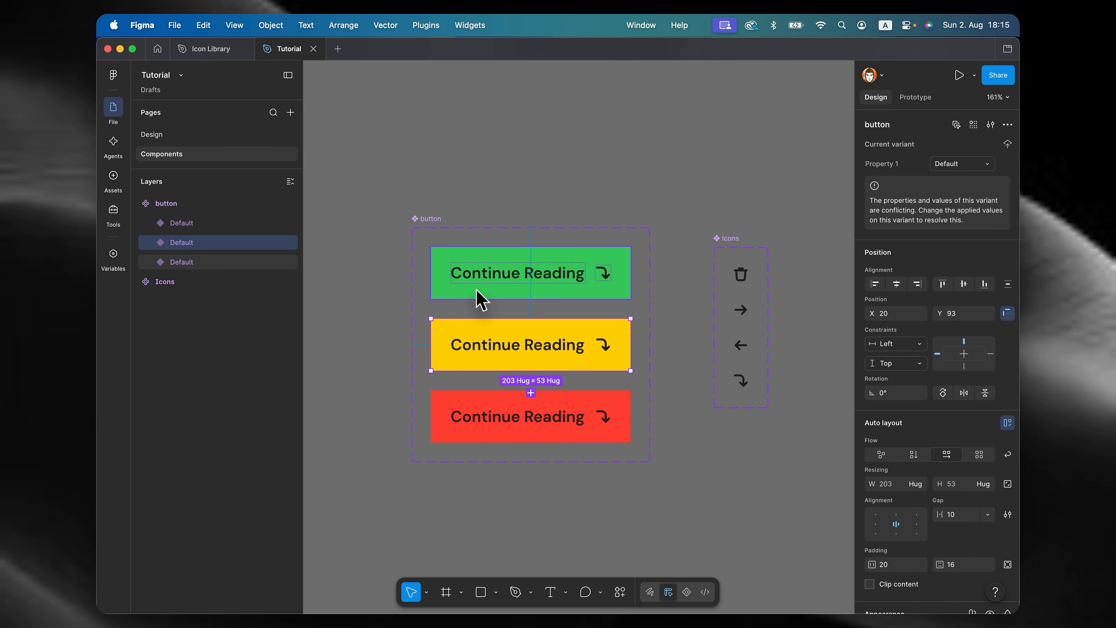
click(953, 167)
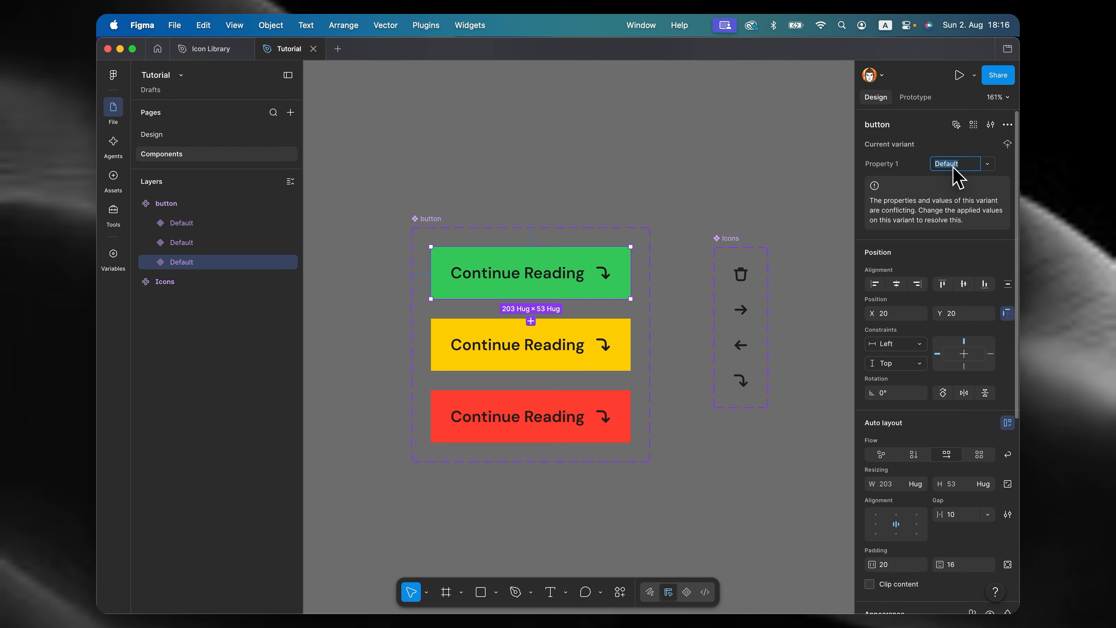
text(Active Btn)
key(Return)
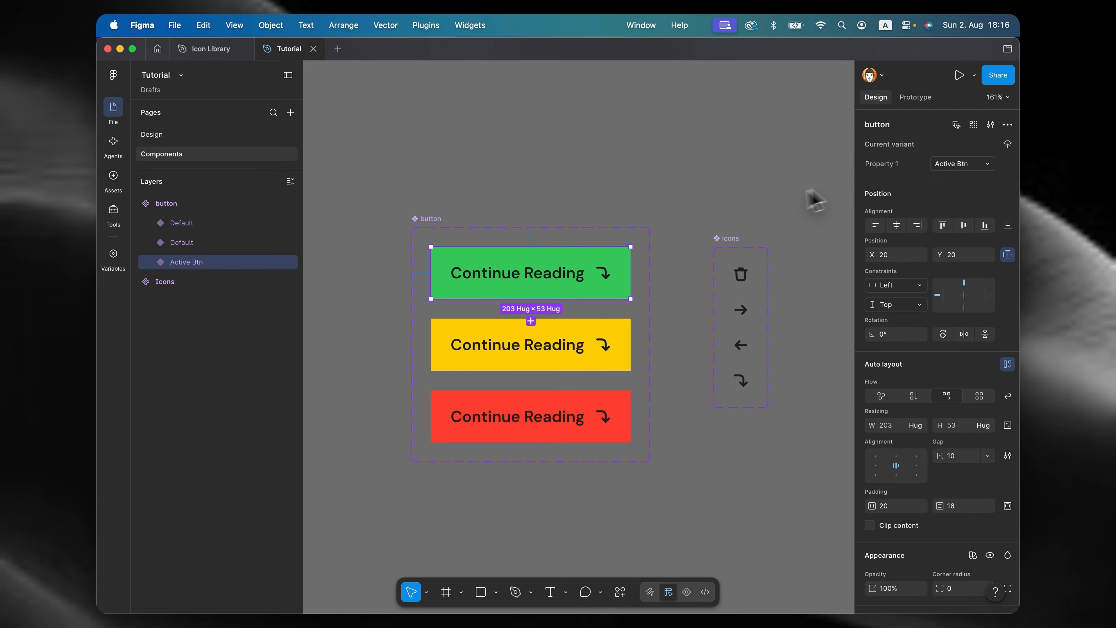
Step: Set the yellow button variant's Property 1 value to Warning Btn
key(Tab)
click(953, 161)
text(Warning)
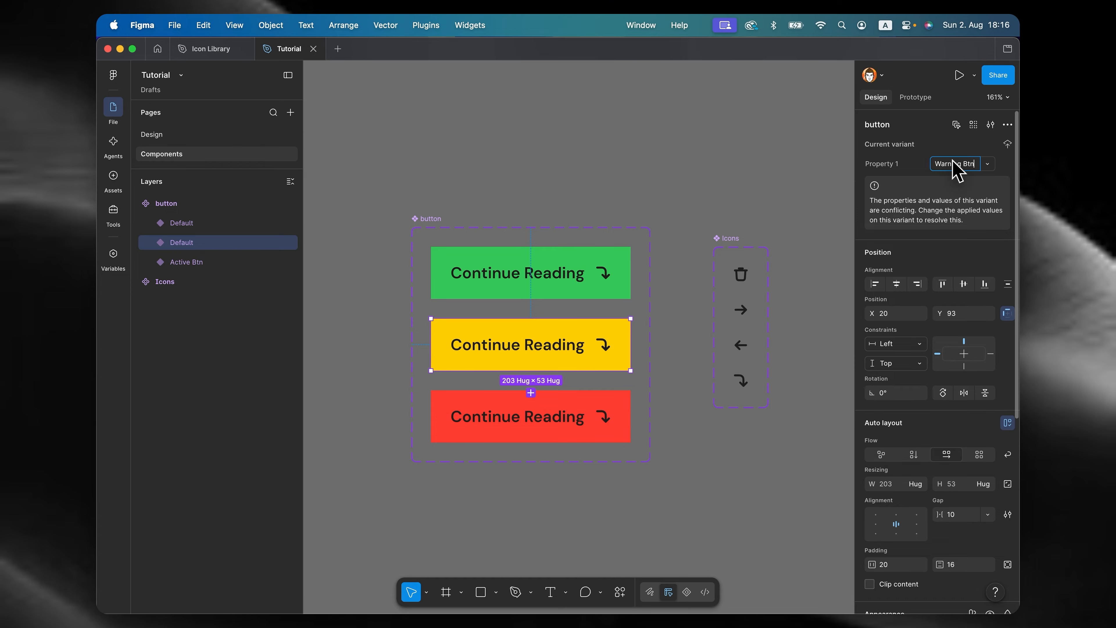
key(Return)
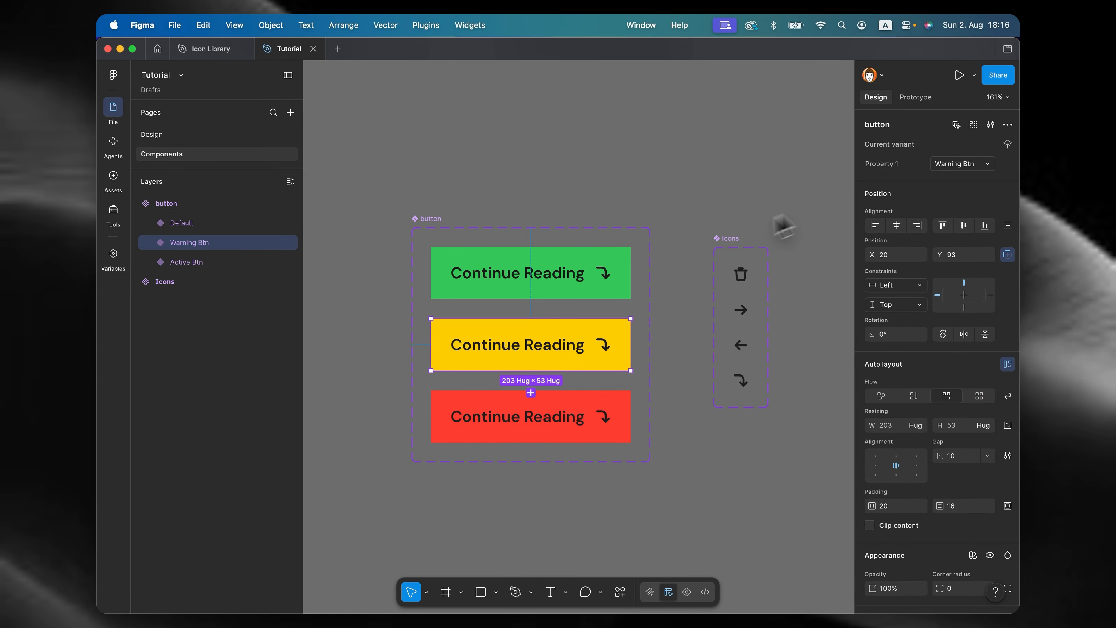
Step: Set the red button variant's Property 1 value to Critical Btn
click(553, 418)
click(957, 164)
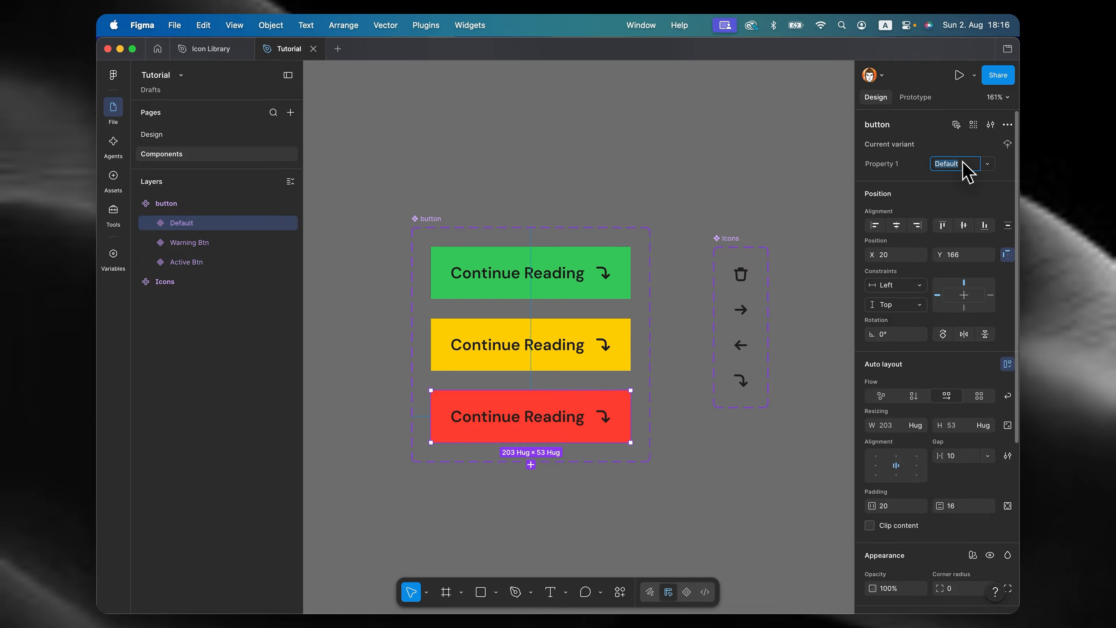
text(Critical Btn)
key(Return)
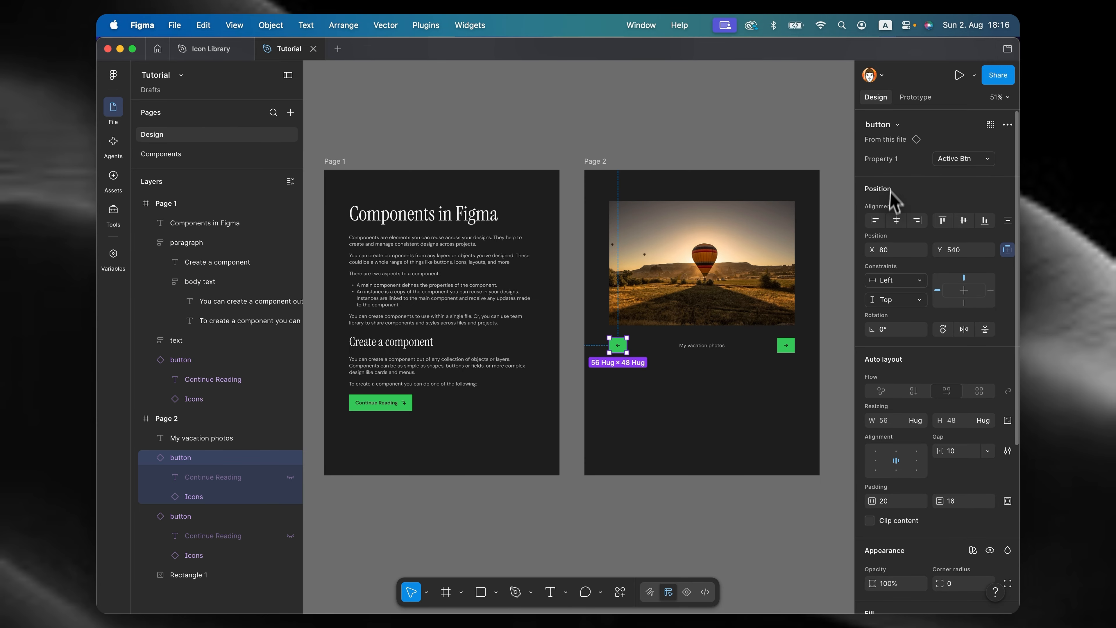
Step: Switch both arrow button instances on Page 2 of the Design page to the Warning Btn variant
click(955, 159)
click(959, 175)
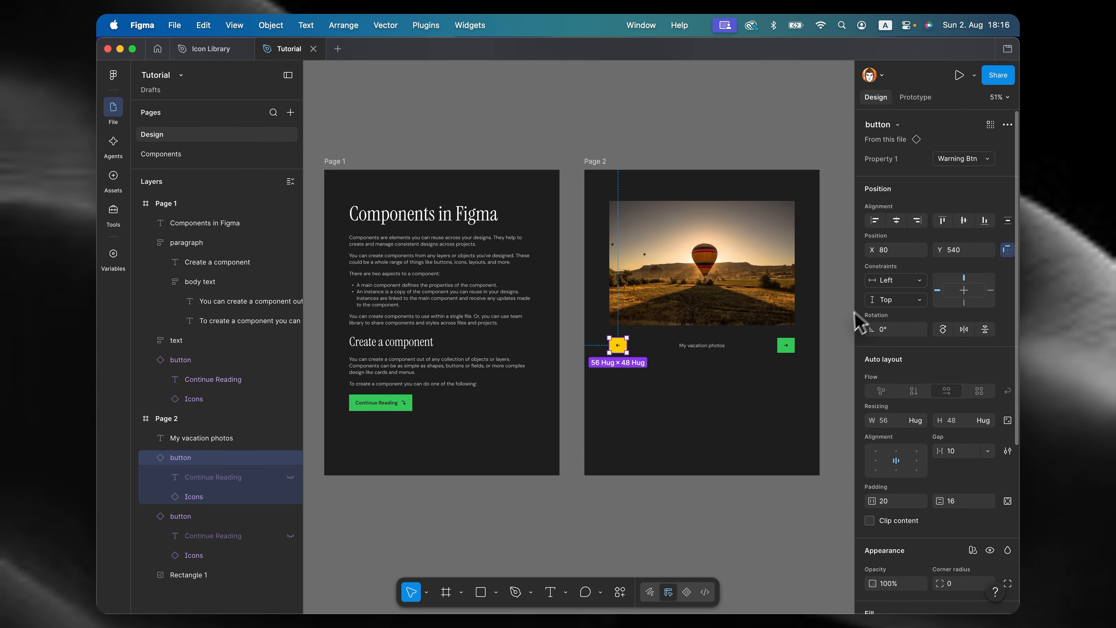
click(787, 346)
click(963, 159)
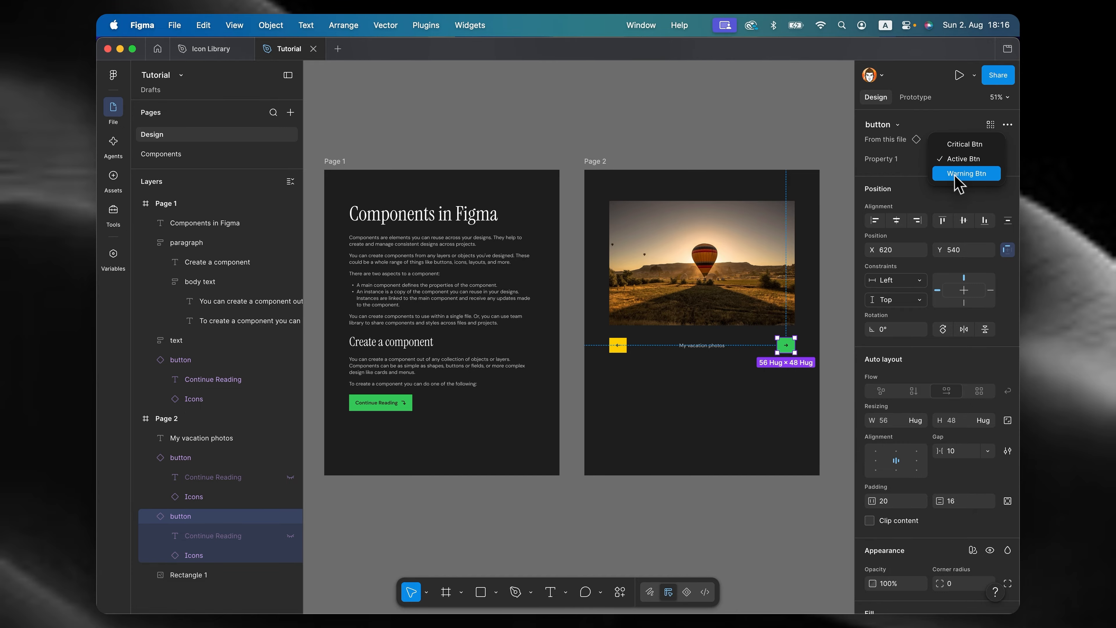
click(956, 174)
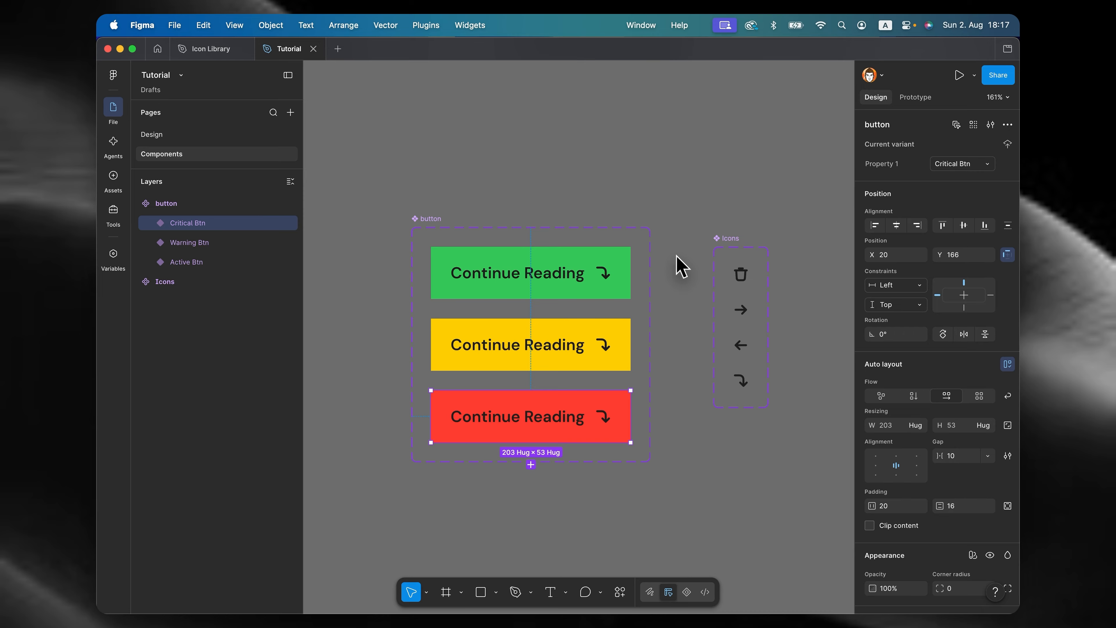